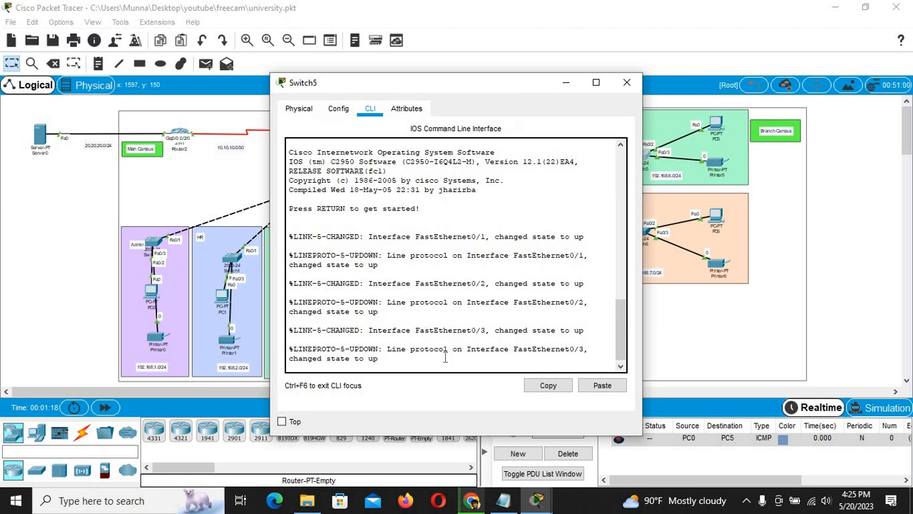
Start the console session on Switch5 and enter privileged mode, continuing to global configuration mode with en and conf t
key(Return)
key(Return)
key(Return)
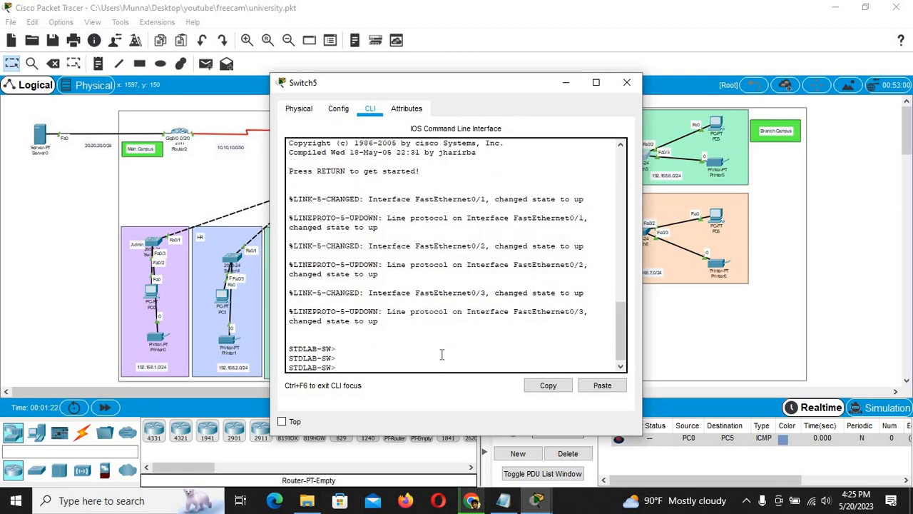
drag(389, 93, 345, 44)
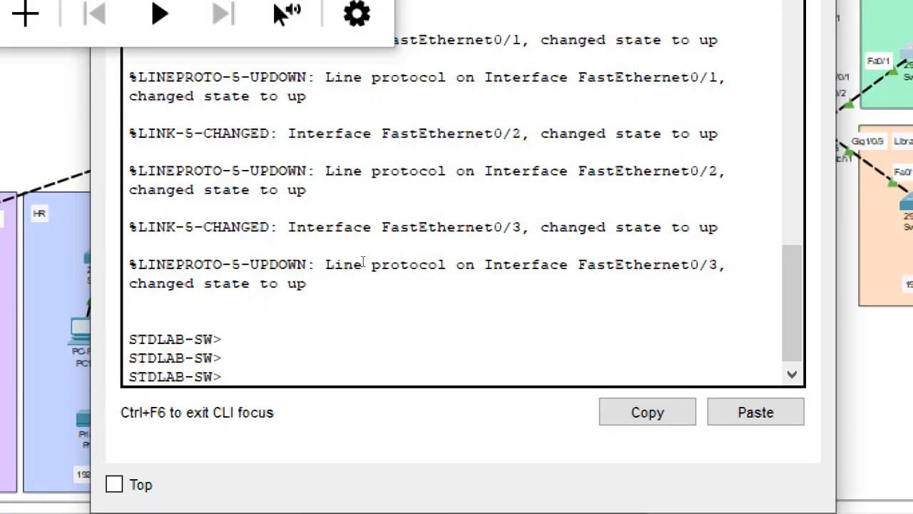
text(en)
key(Return)
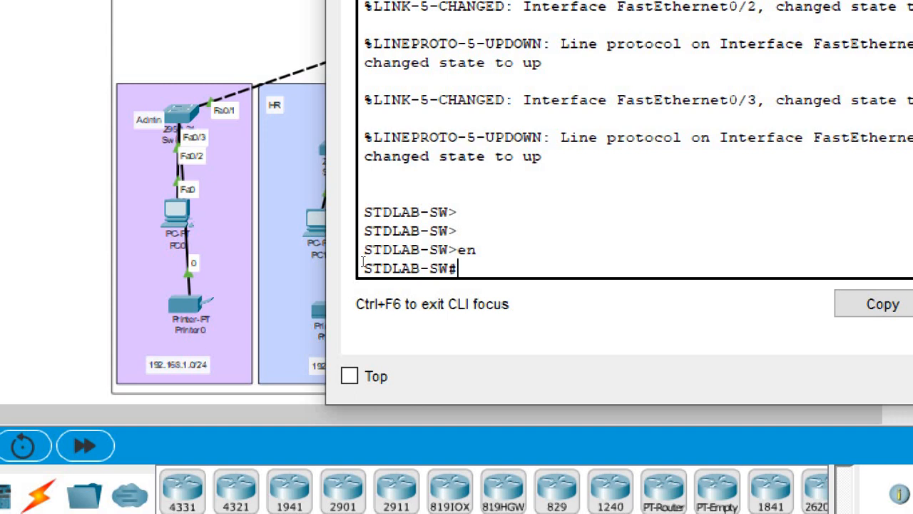
text(conf )
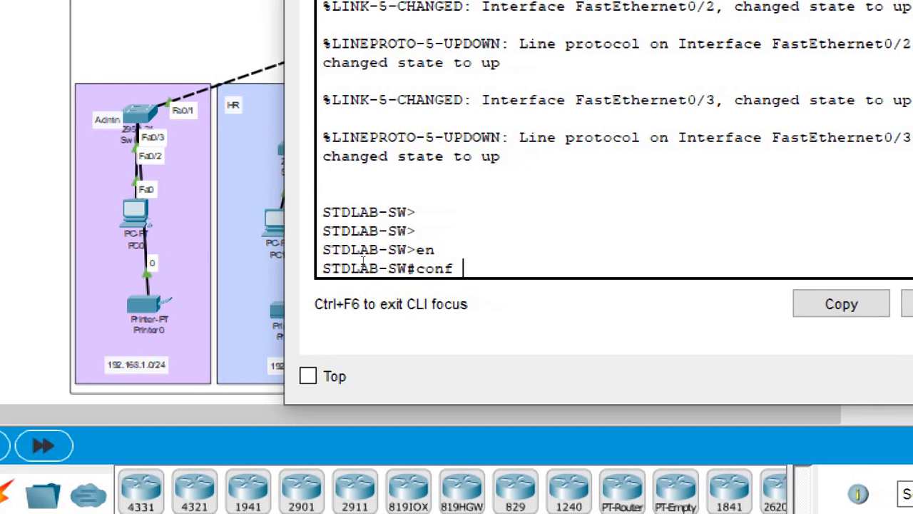
text(t)
key(Return)
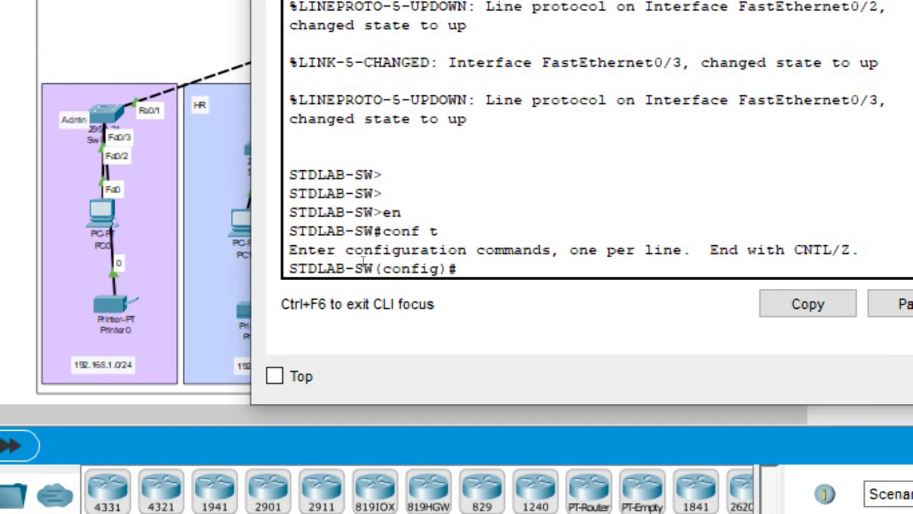
Enter interface configuration mode for fastEthernet 0/2 on the STDLAB switch
text(int)
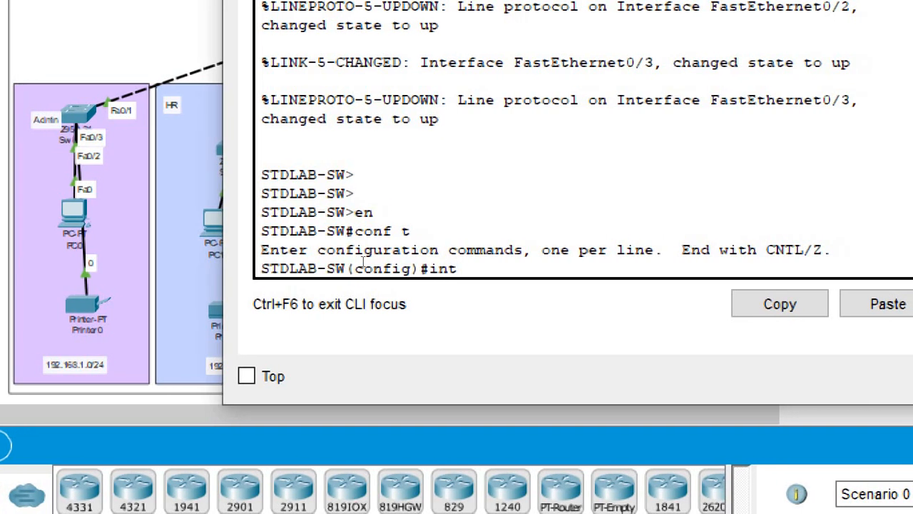
key(Tab)
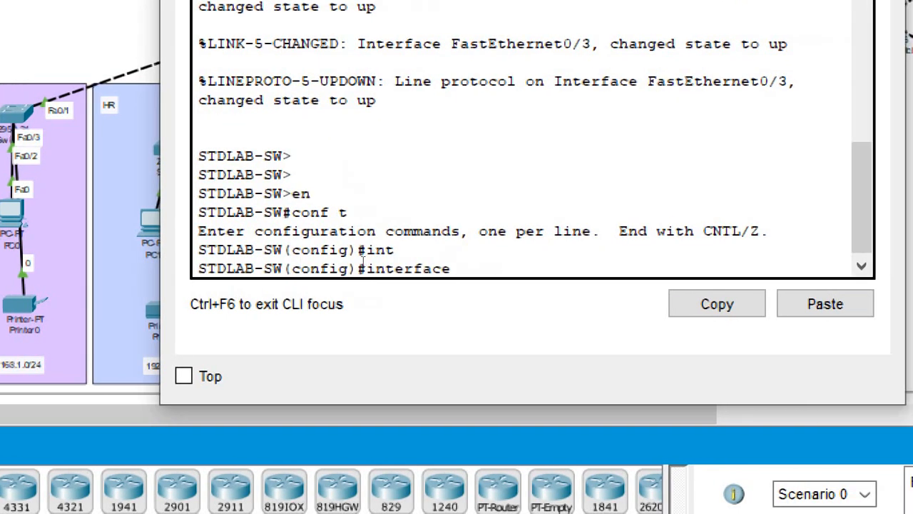
text(f)
key(Tab)
text(0)
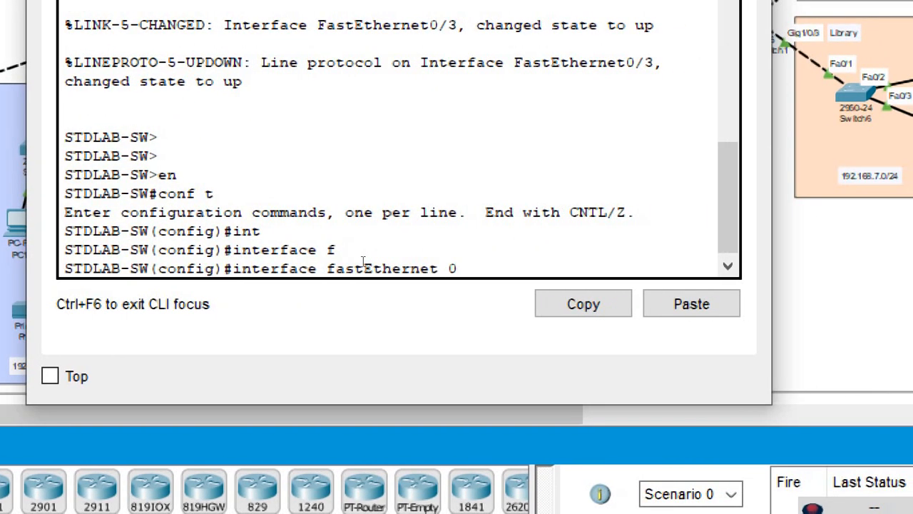
text(/)
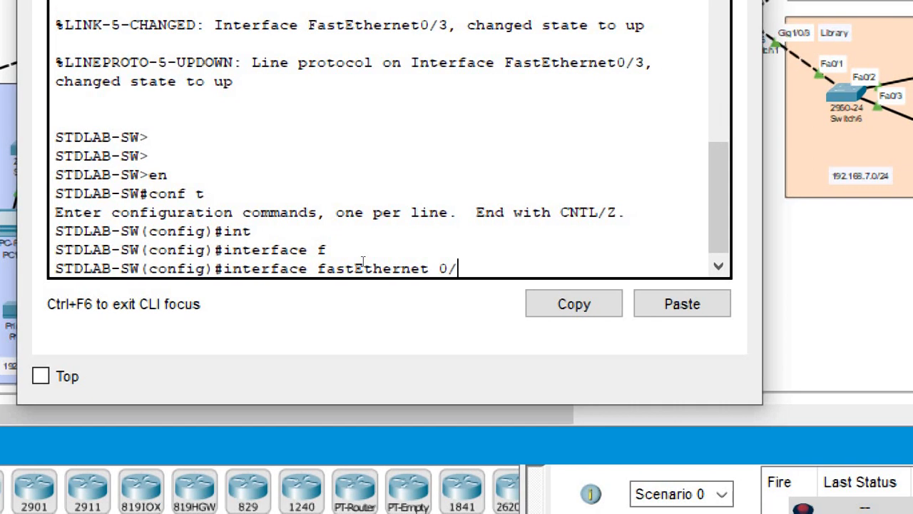
text(2)
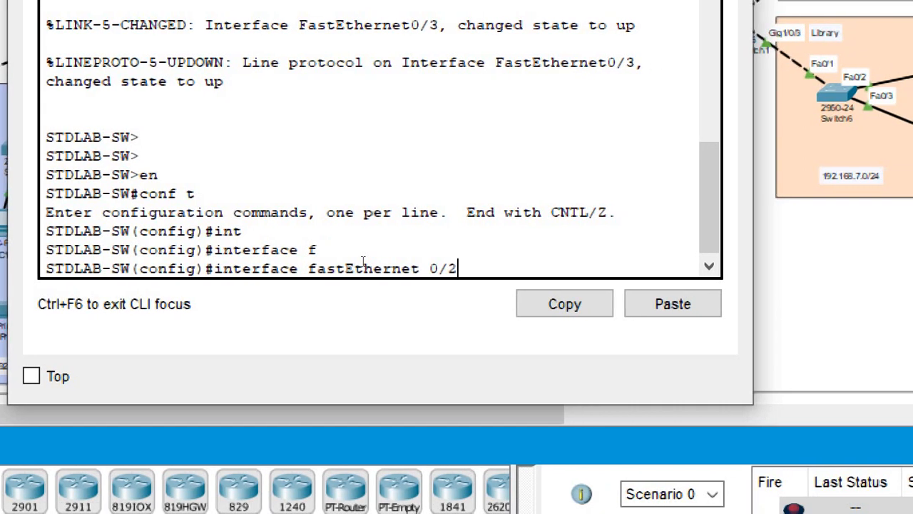
key(super+minus)
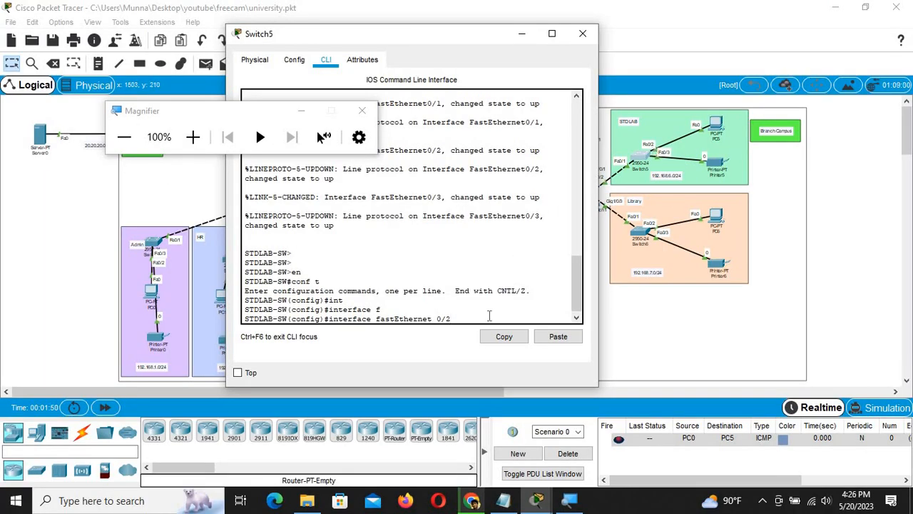
key(super+plus)
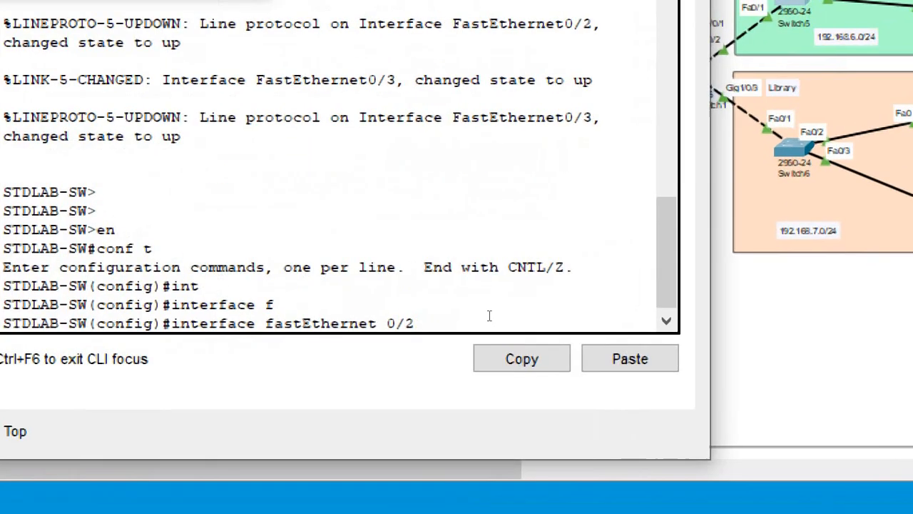
key(Return)
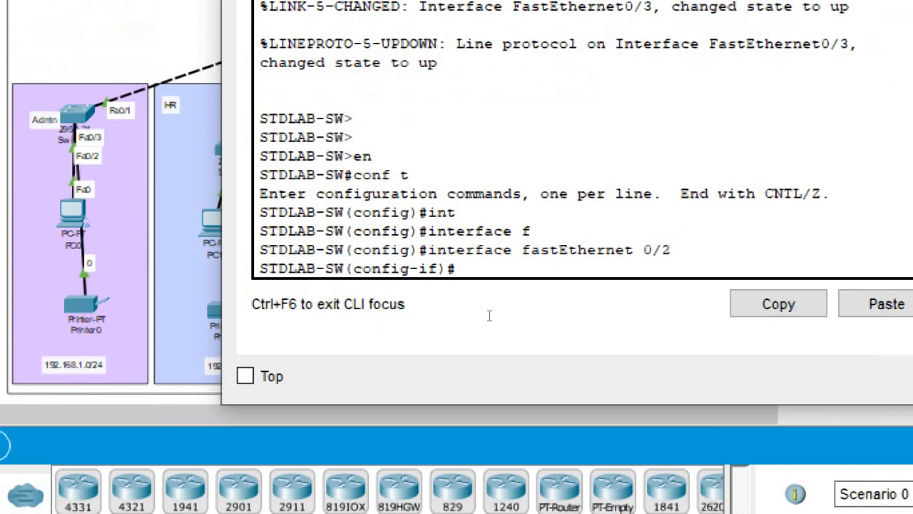
Set the fastEthernet 0/2 port to access mode with the command switchport mode access
text(sw)
key(Tab)
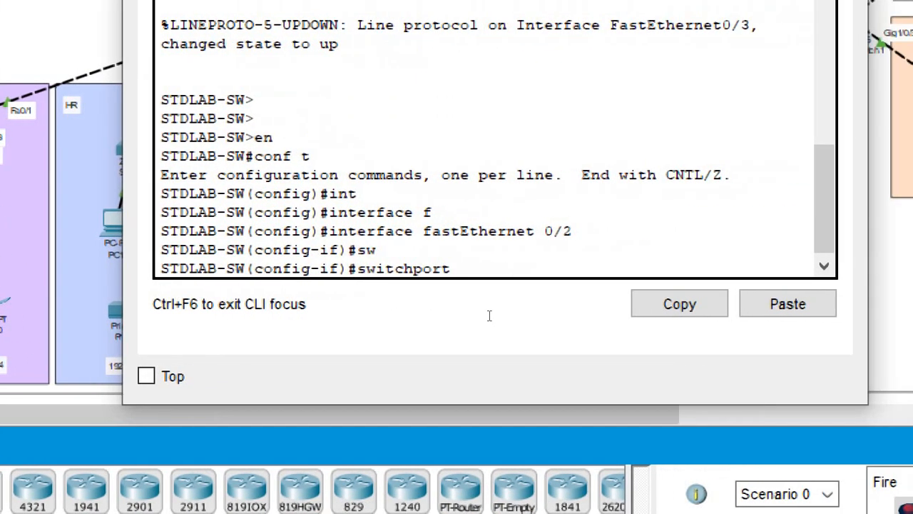
text(mo)
key(Tab)
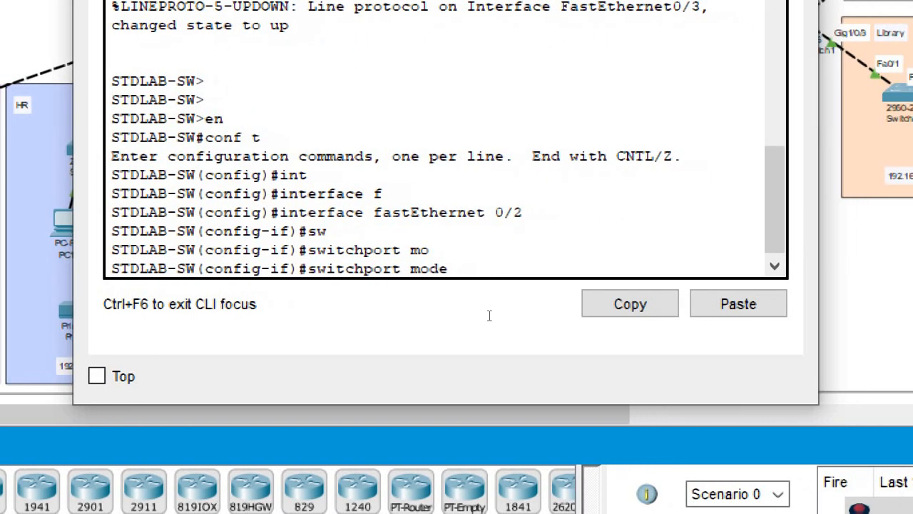
text(acc)
key(Tab)
key(Return)
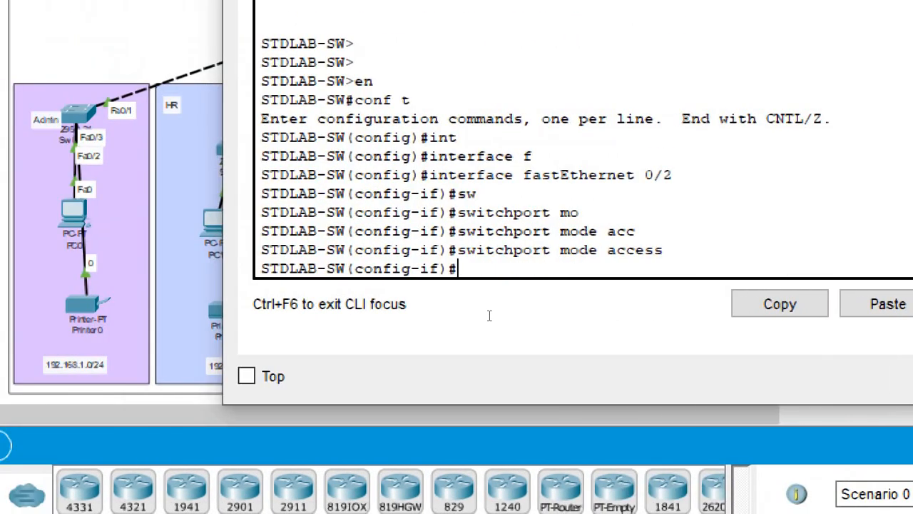
Enable port security on fastEthernet 0/2 with the command switchport port-security
text(sw)
key(Tab)
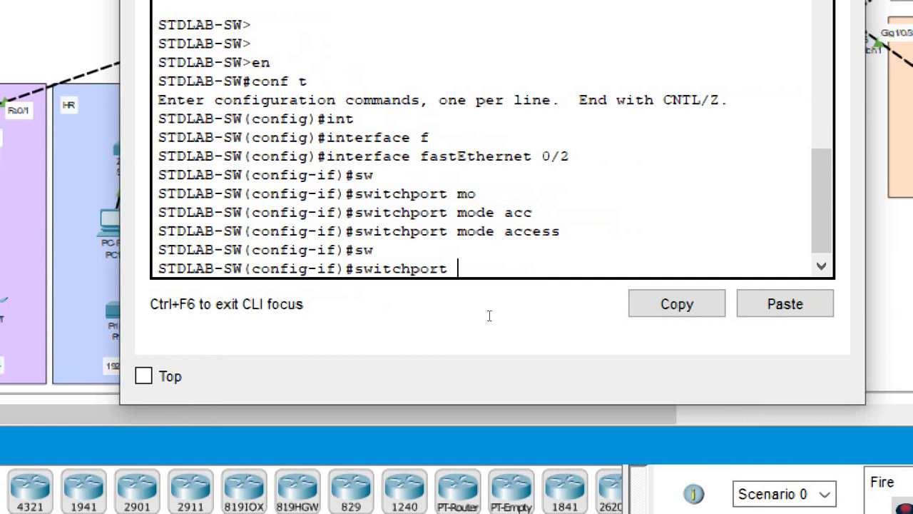
text(por)
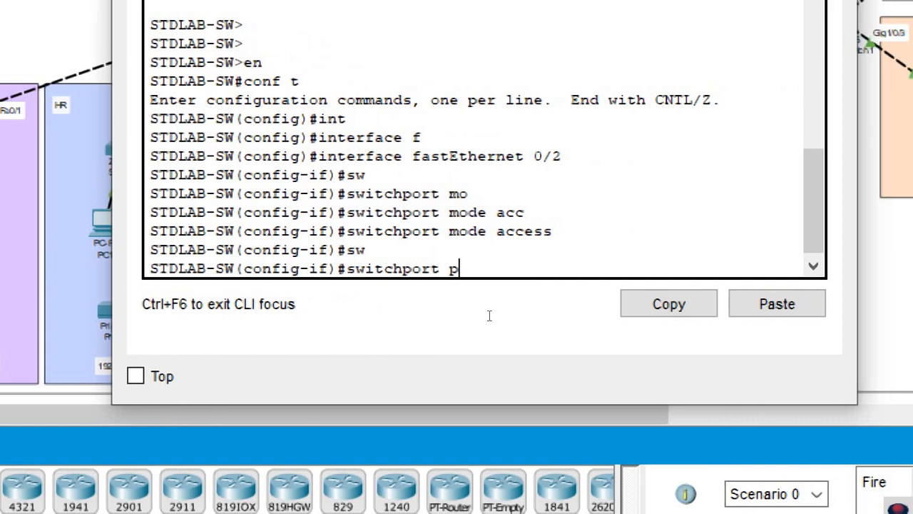
key(Tab)
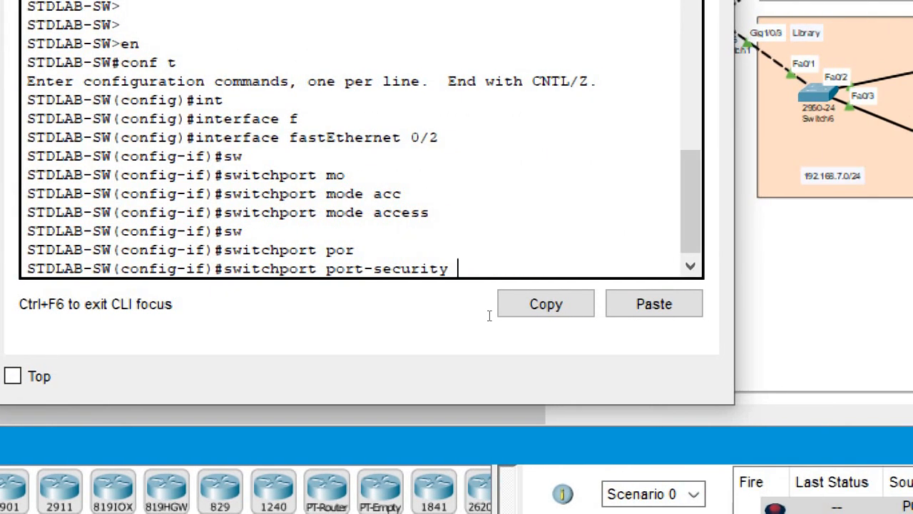
key(Return)
Limit fastEthernet 0/2 to one secure MAC address with switchport port-security maximum 1
text(sw)
key(Tab)
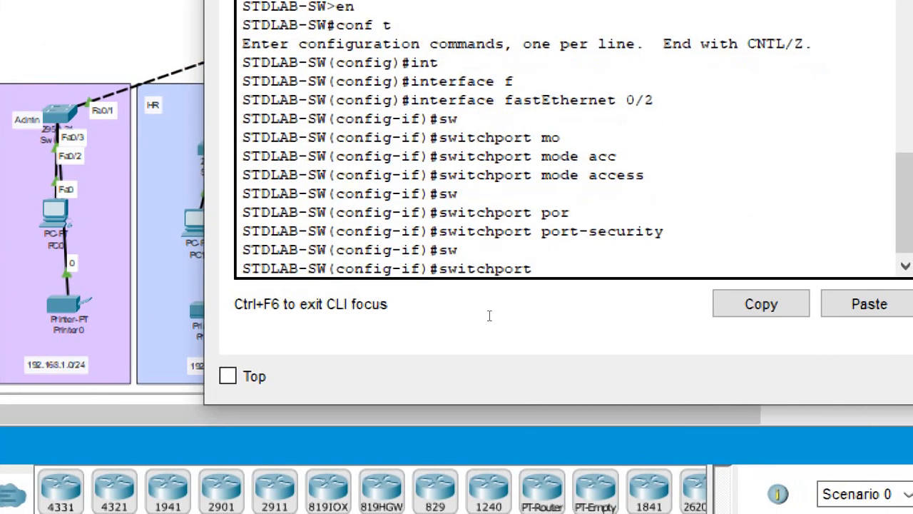
text(por)
key(Tab)
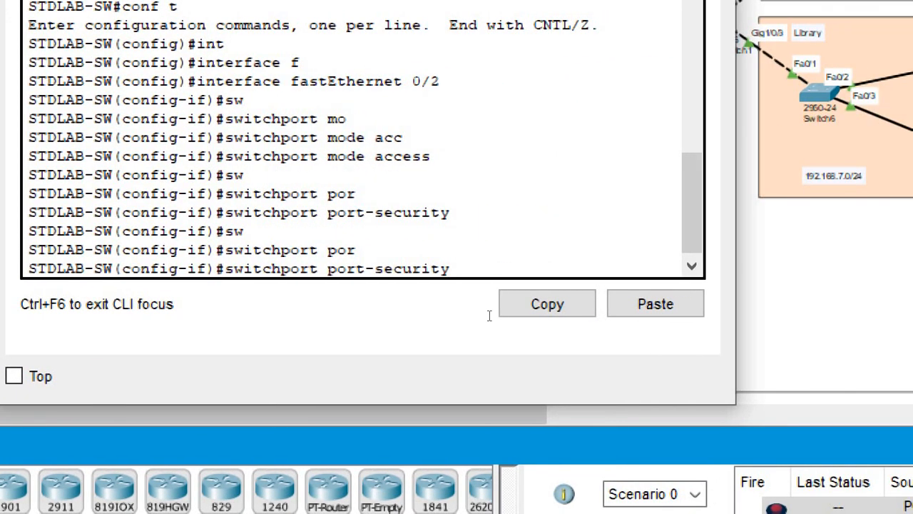
text(ma)
key(Tab)
text(x)
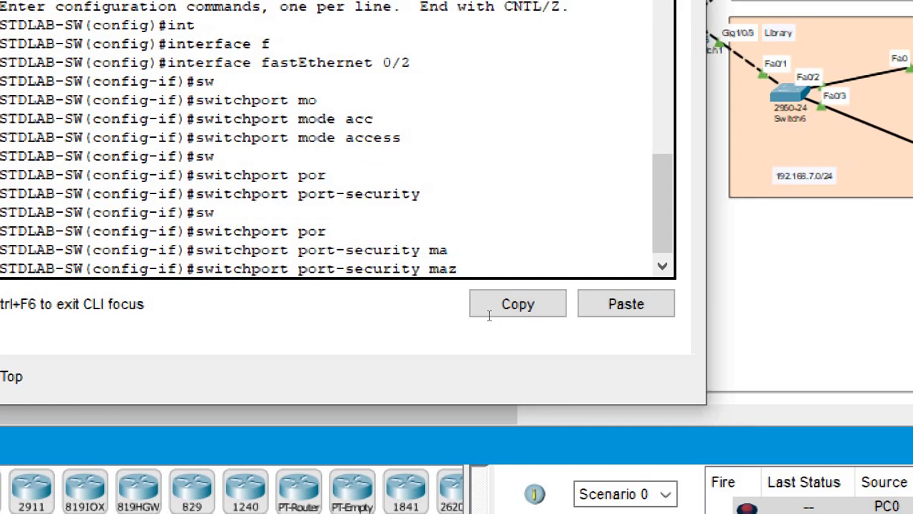
key(Tab)
text(1)
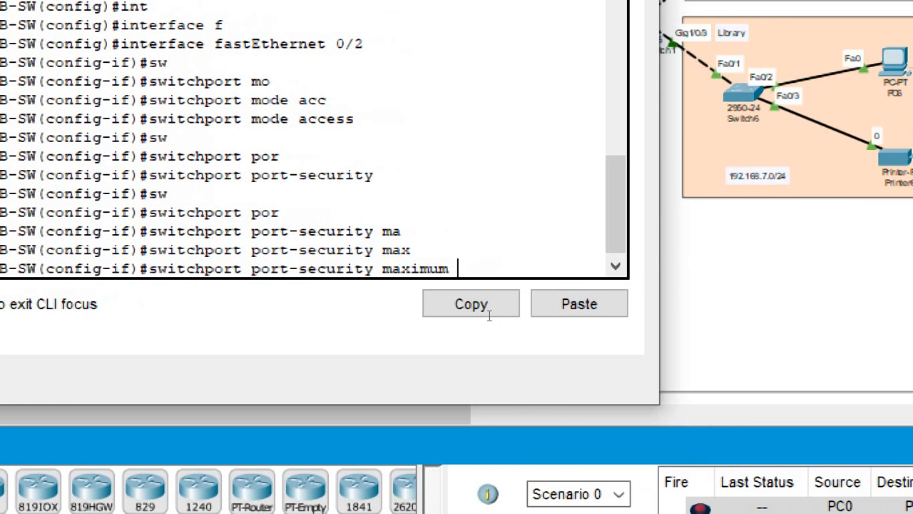
key(Return)
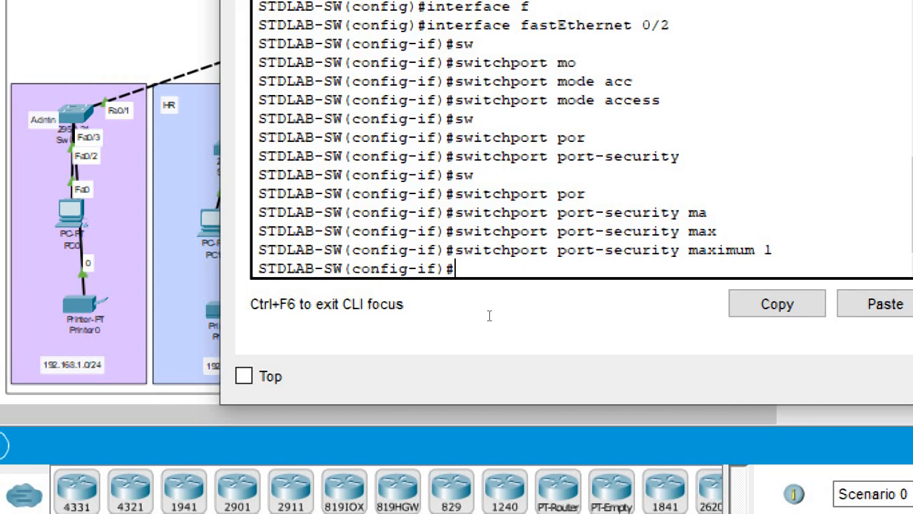
Turn on sticky MAC address learning for fastEthernet 0/2 with switchport port-security mac-address sticky
text(sw)
key(Tab)
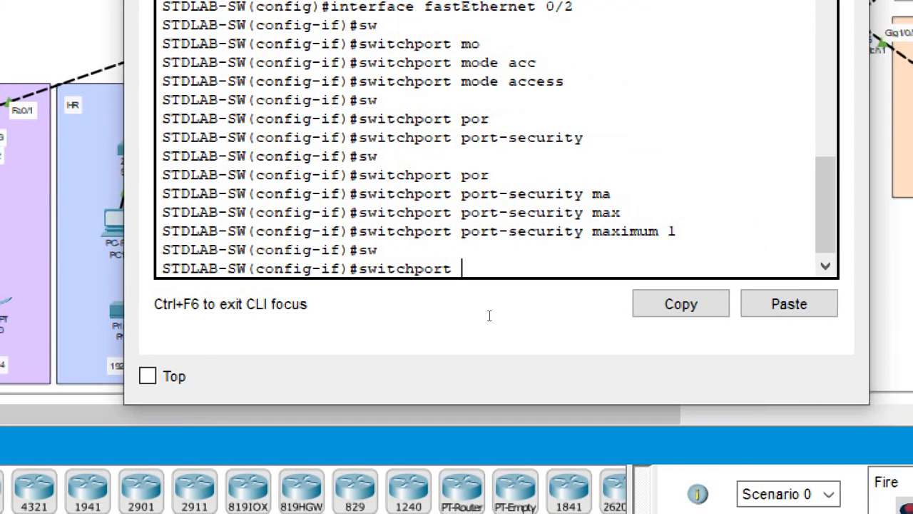
text(p)
key(Tab)
text(or)
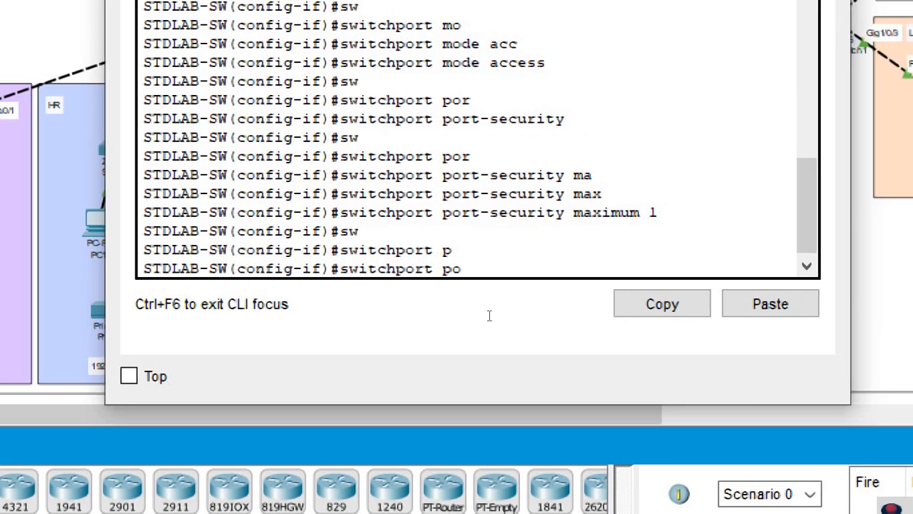
key(Tab)
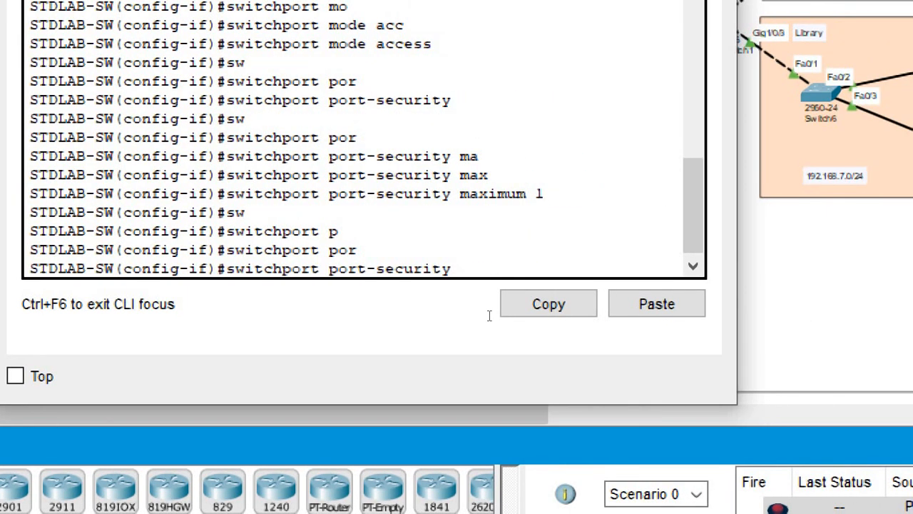
text(mac)
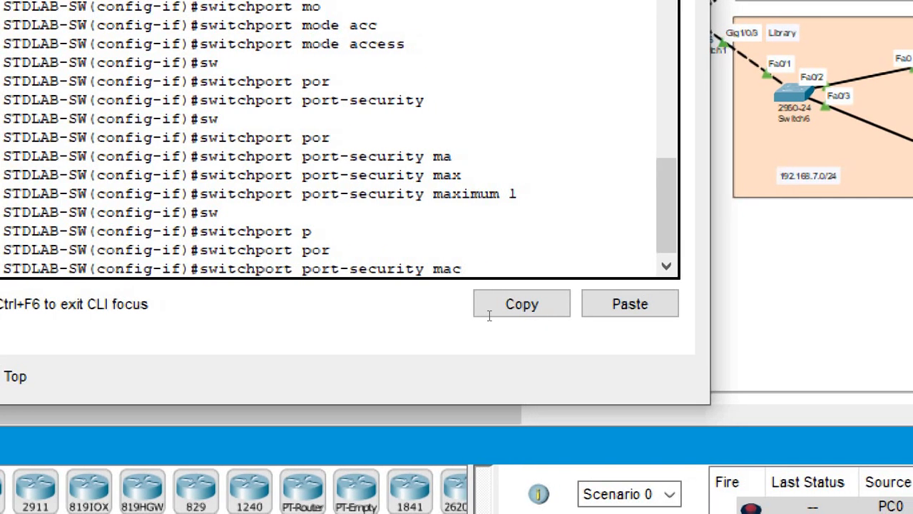
key(Tab)
text(sti)
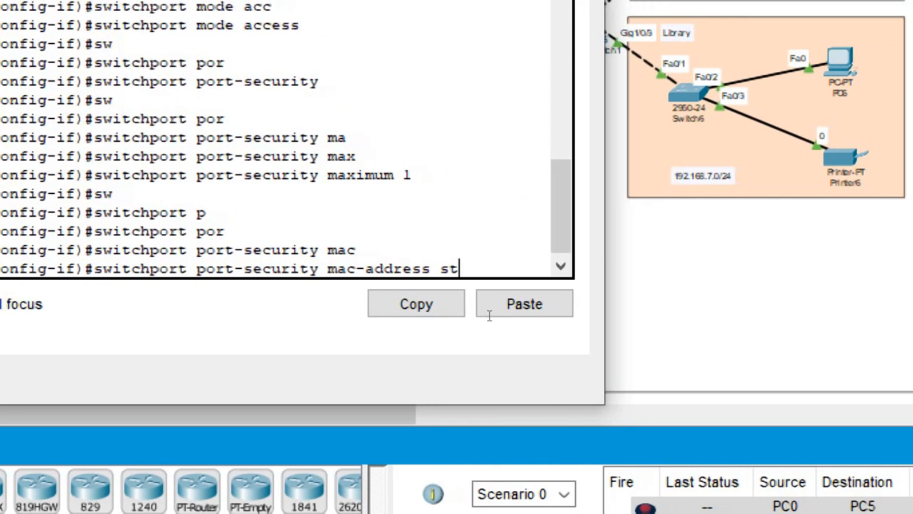
key(Tab)
key(Return)
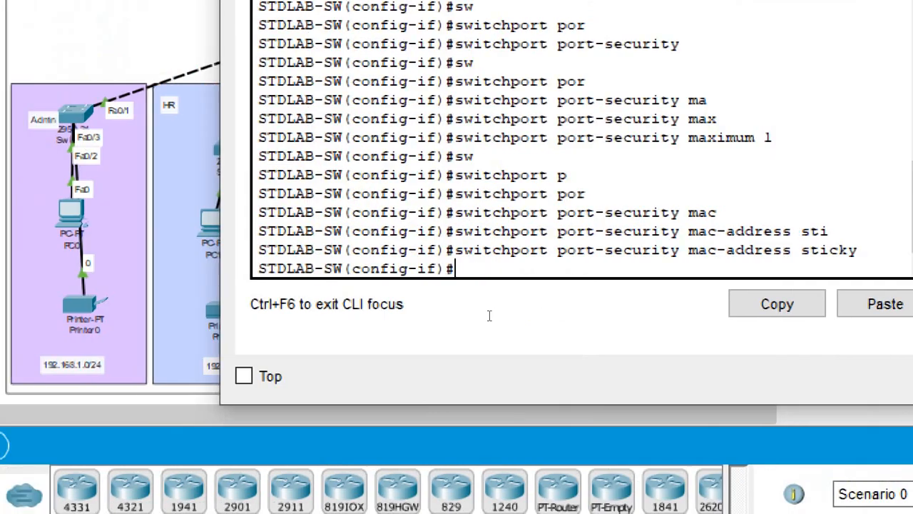
Set the port-security violation action on fastEthernet 0/2 to shutdown with switchport port-security violation shutdown
text(sw)
key(Tab)
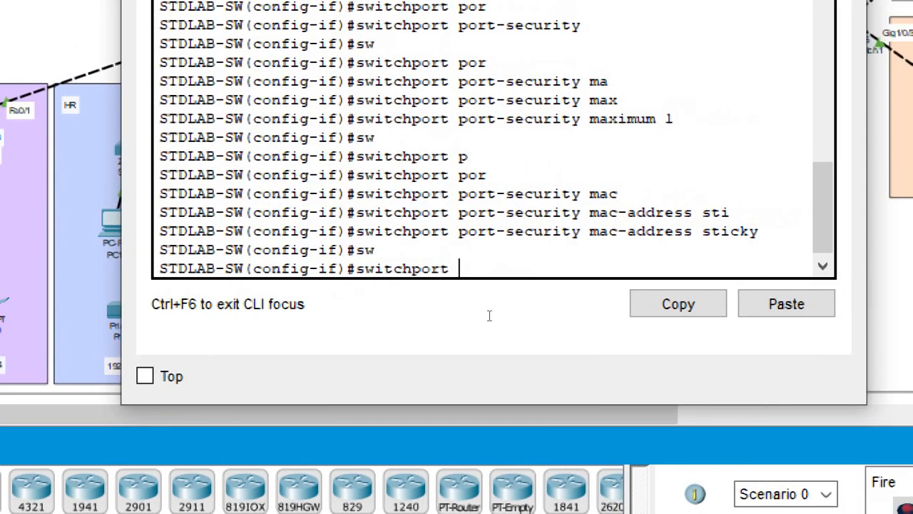
text(po)
key(Tab)
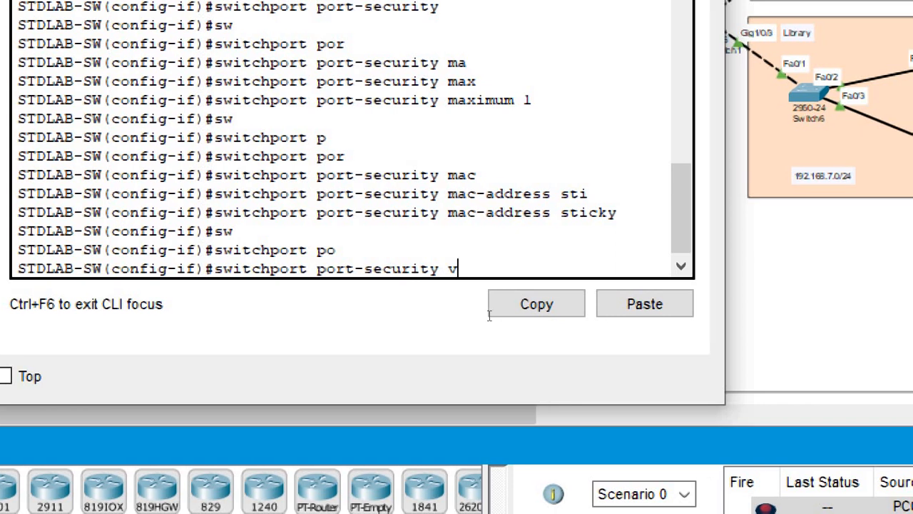
text(v)
key(Tab)
text(s)
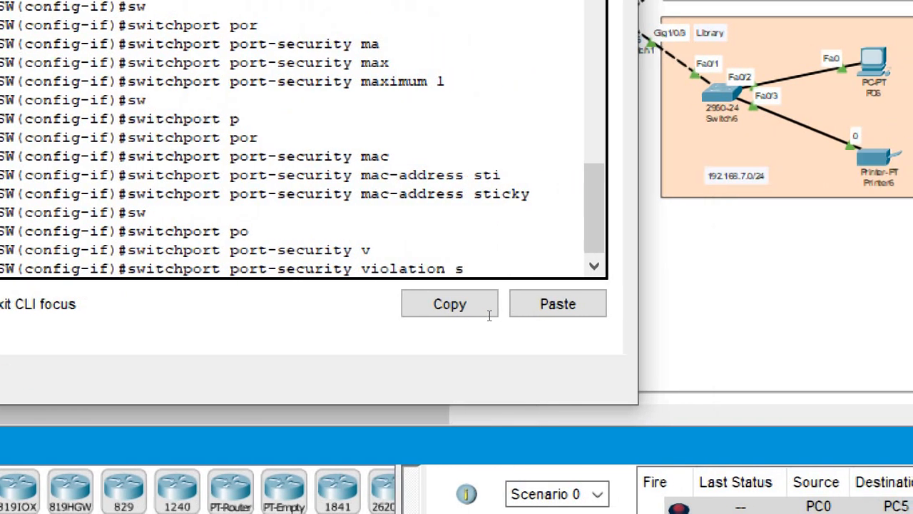
text(h)
key(Tab)
key(Return)
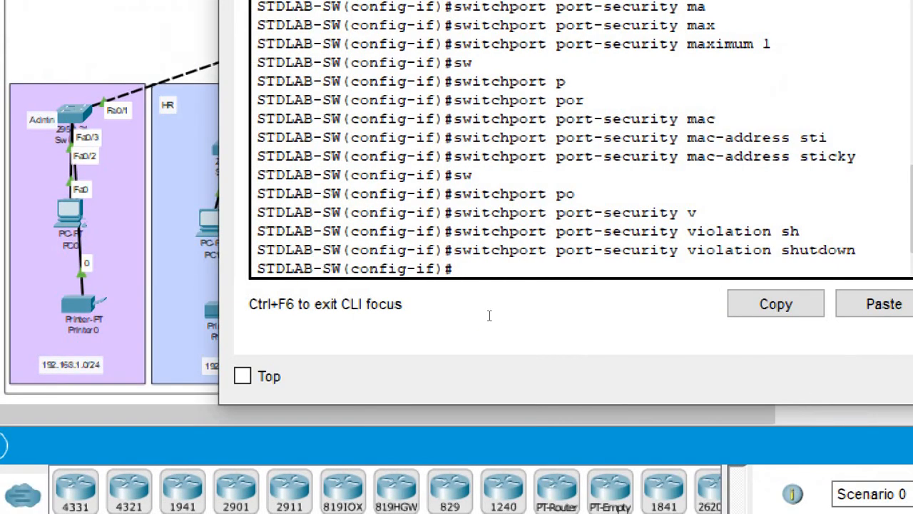
key(Return)
key(Return)
key(Return)
key(Return)
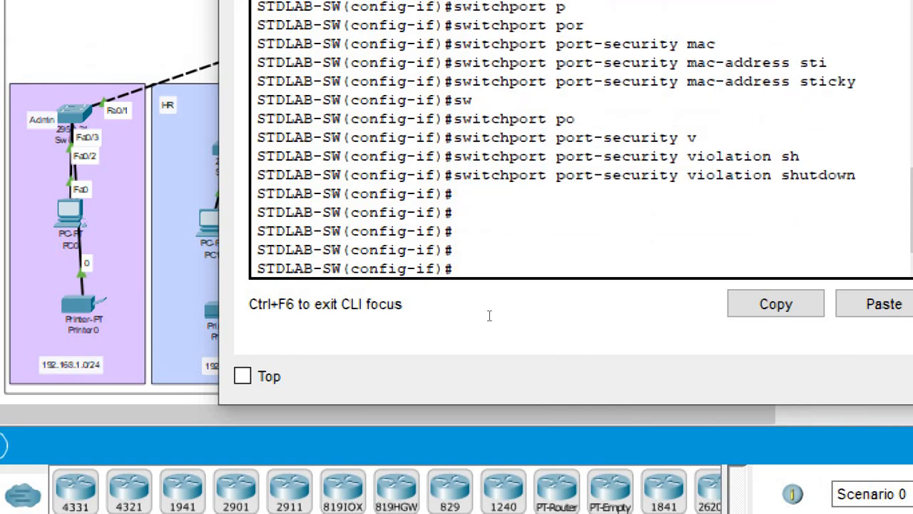
Save the STDLAB switch's running configuration from interface configuration mode with do wr
text(do)
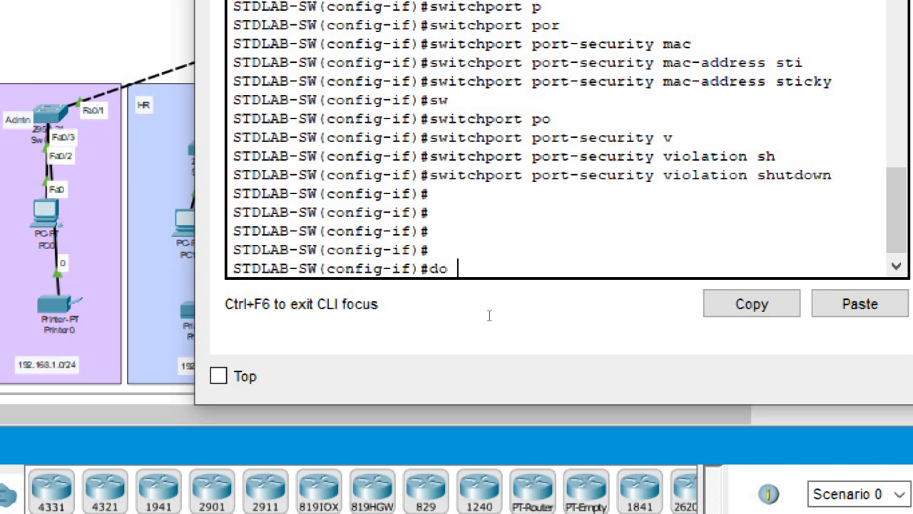
text( wr)
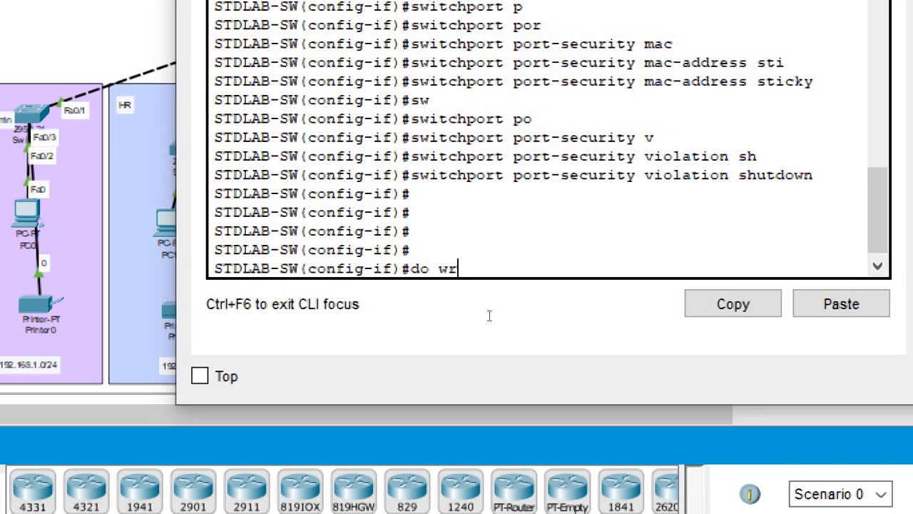
key(Return)
key(Return)
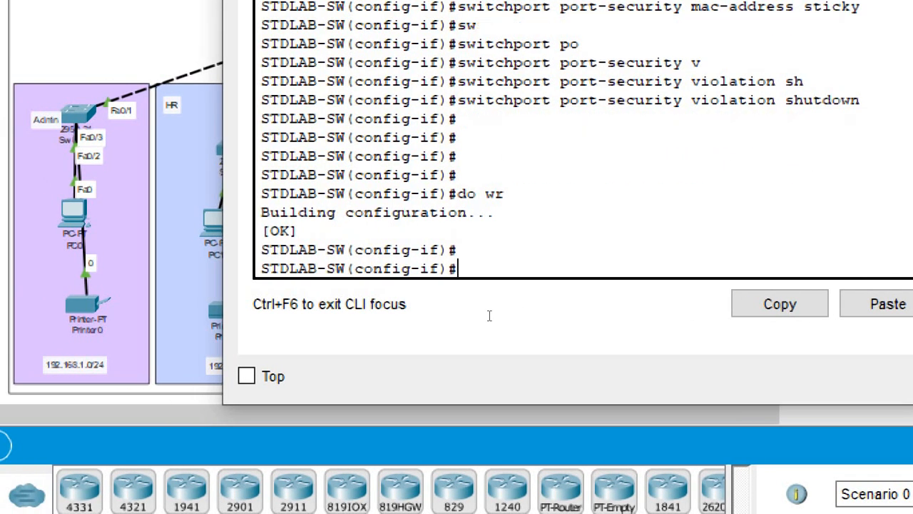
key(Return)
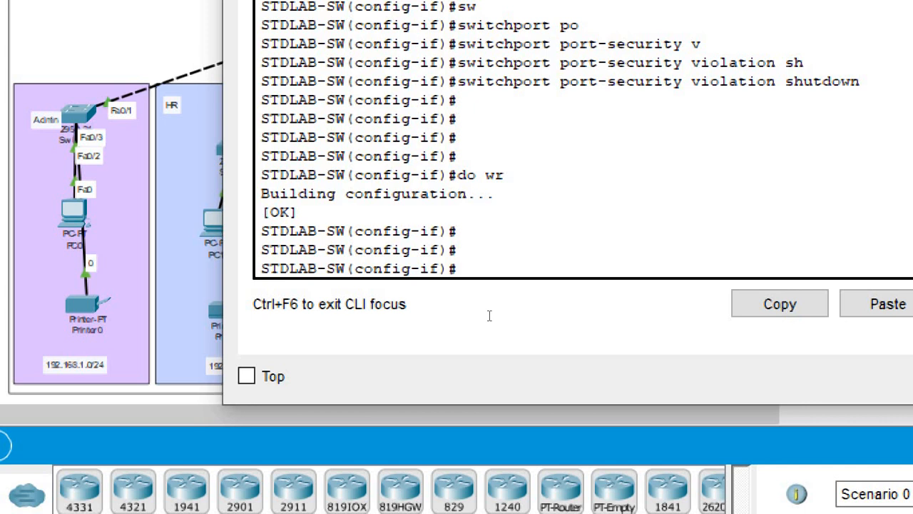
Reset the screen magnification to 100% and return to the network workspace
key(super)
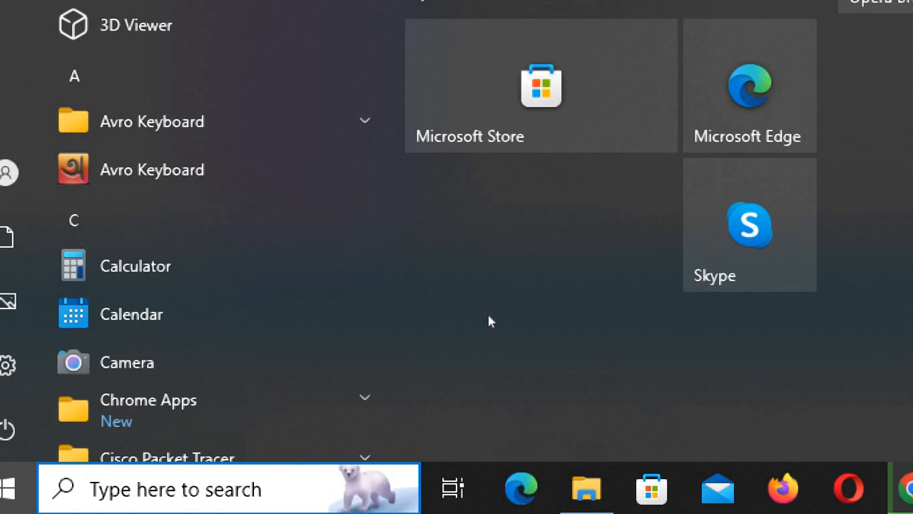
key(super+minus)
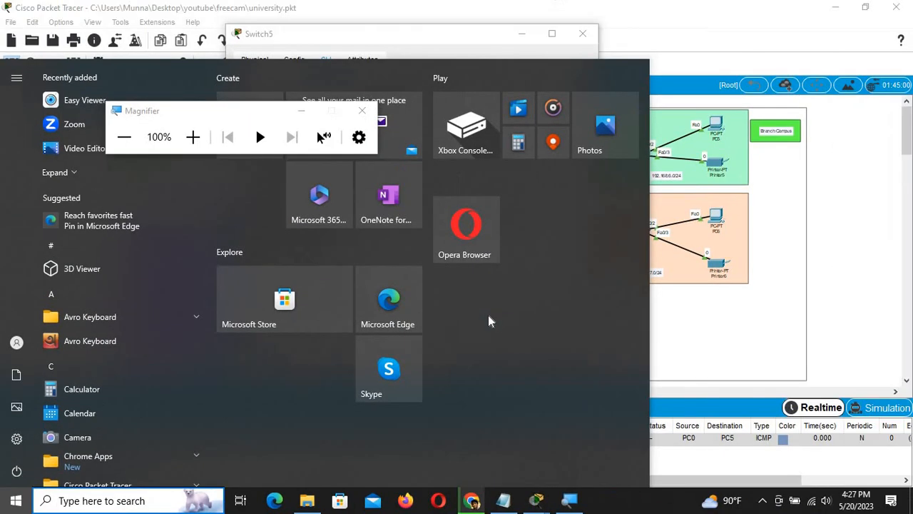
click(679, 331)
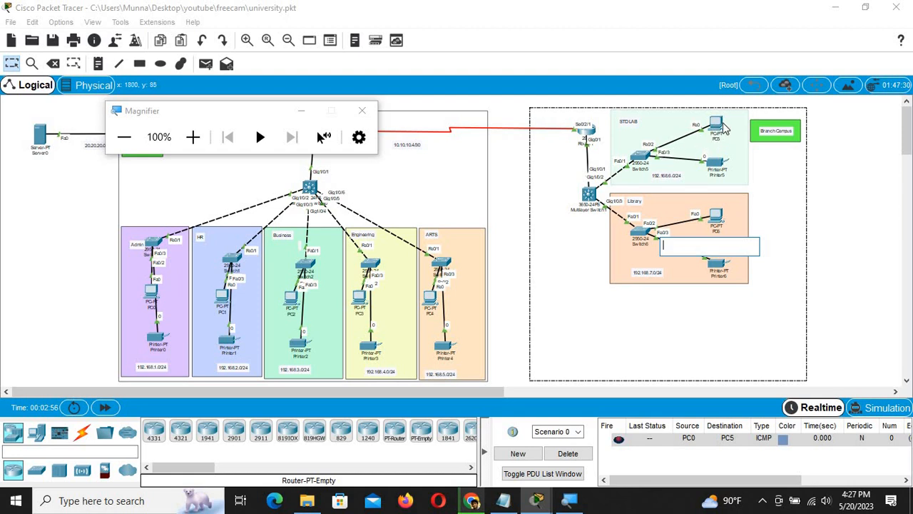
Reopen the STDLAB switch's command line and list its saved startup configuration with do sh start
click(640, 156)
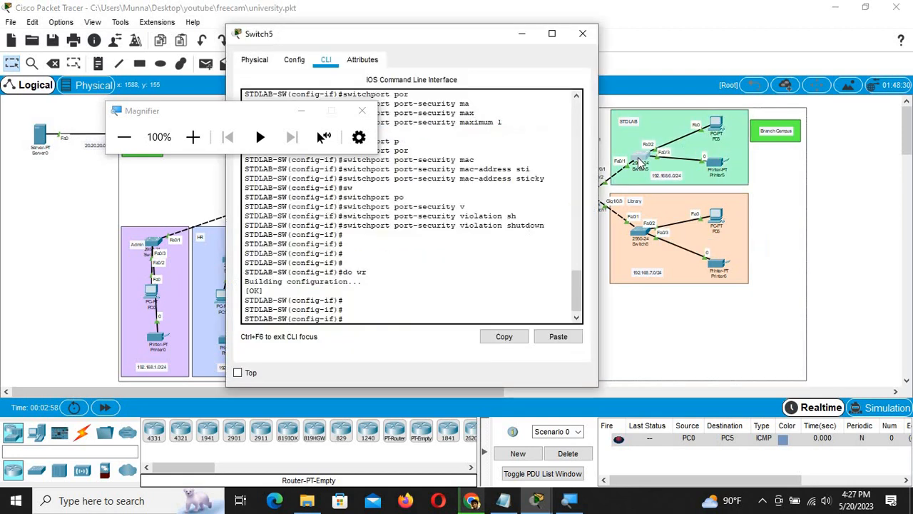
text(do)
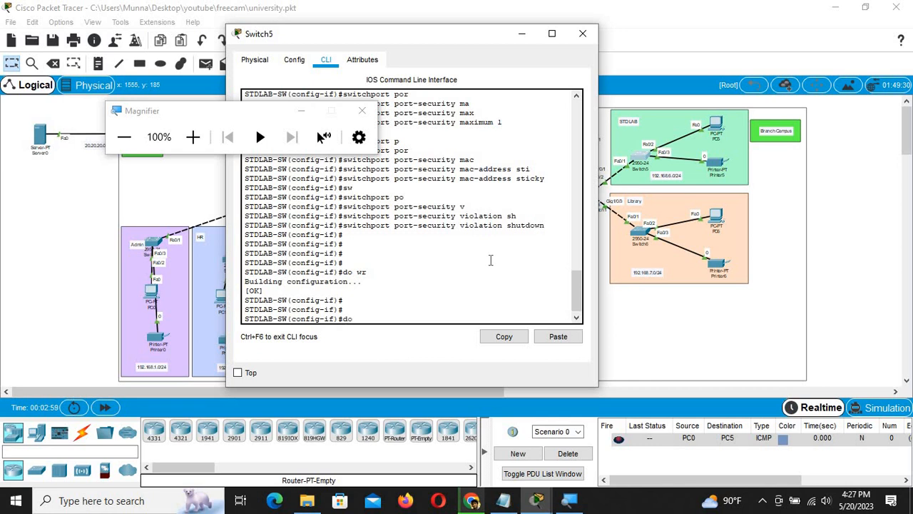
text( sh po)
key(BackSpace)
key(BackSpace)
key(BackSpace)
key(BackSpace)
key(BackSpace)
key(BackSpace)
key(BackSpace)
text(do sh start)
key(Return)
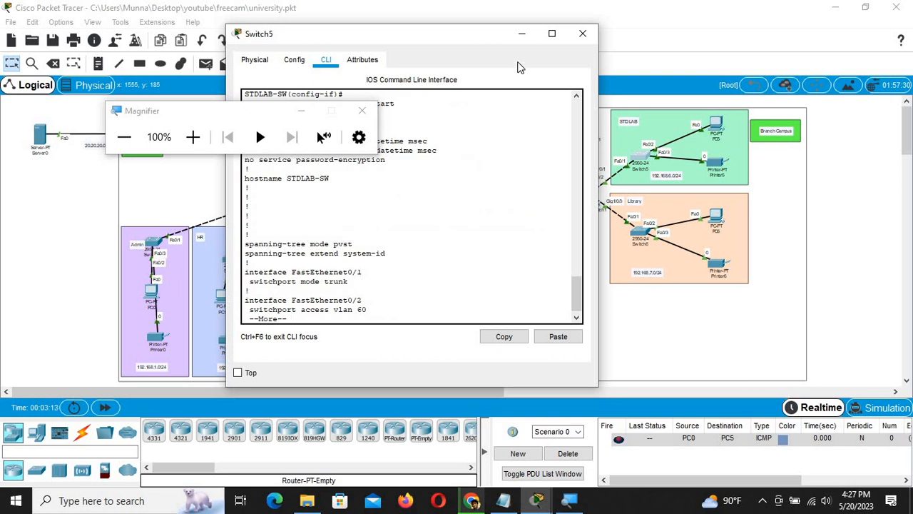
Maximize the Switch5 window and minimize the Magnifier controls covering the command output
click(551, 33)
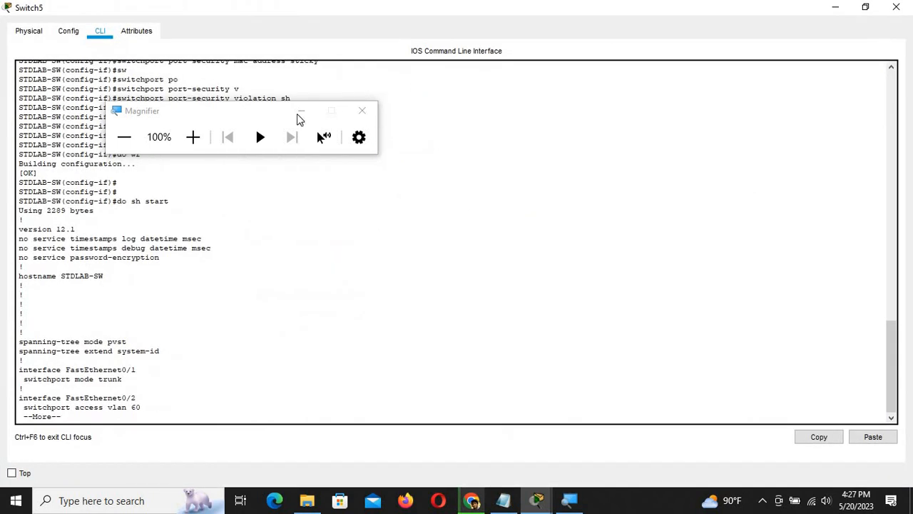
click(300, 112)
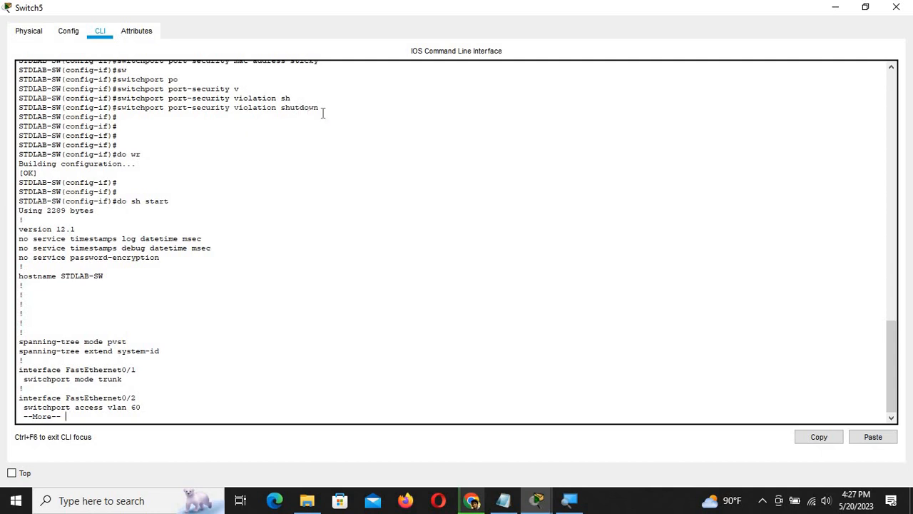
drag(322, 107, 155, 107)
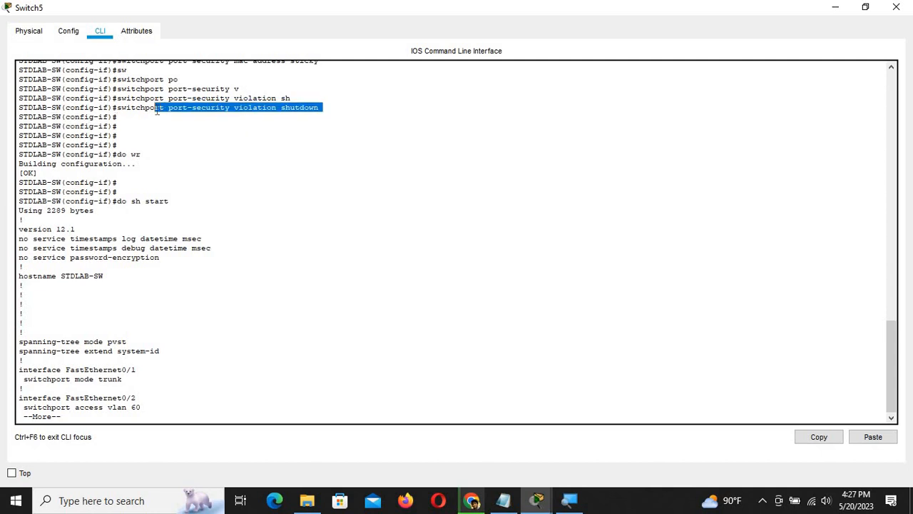
click(244, 190)
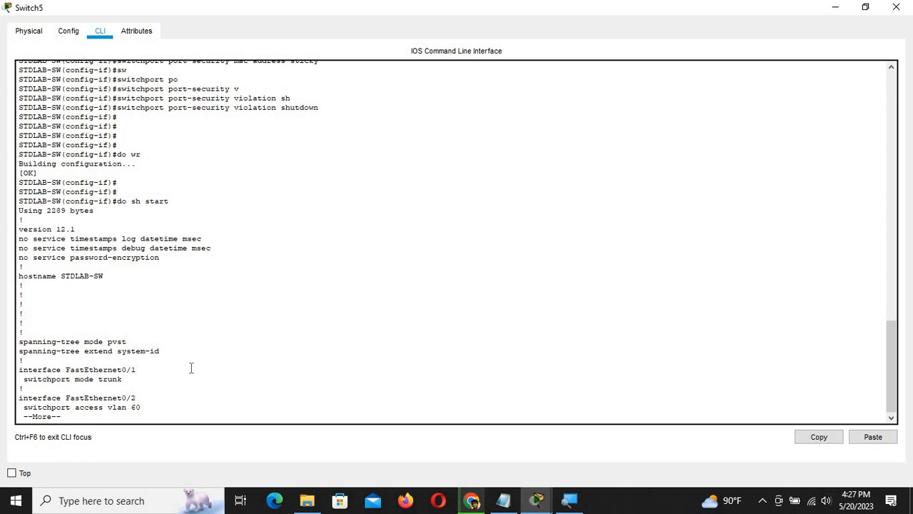
Page through the startup configuration listing to its end
key(space)
key(space)
key(space)
key(space)
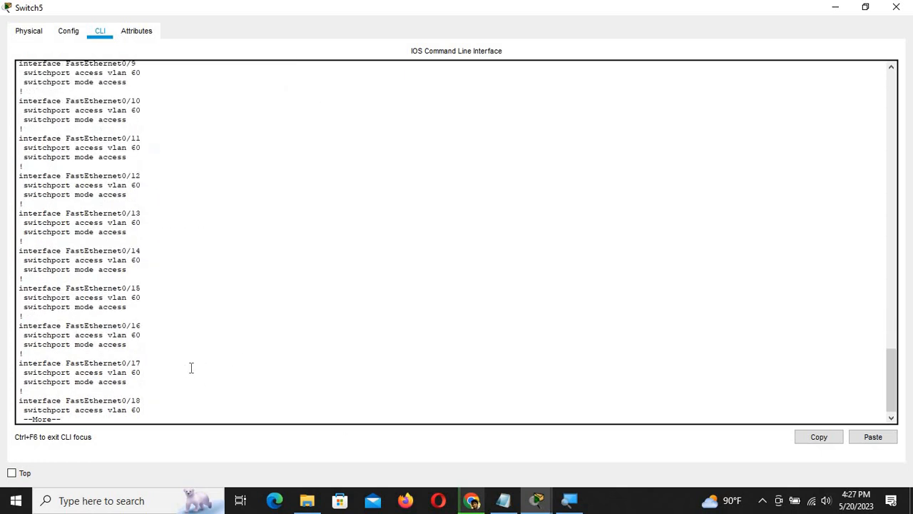
key(space)
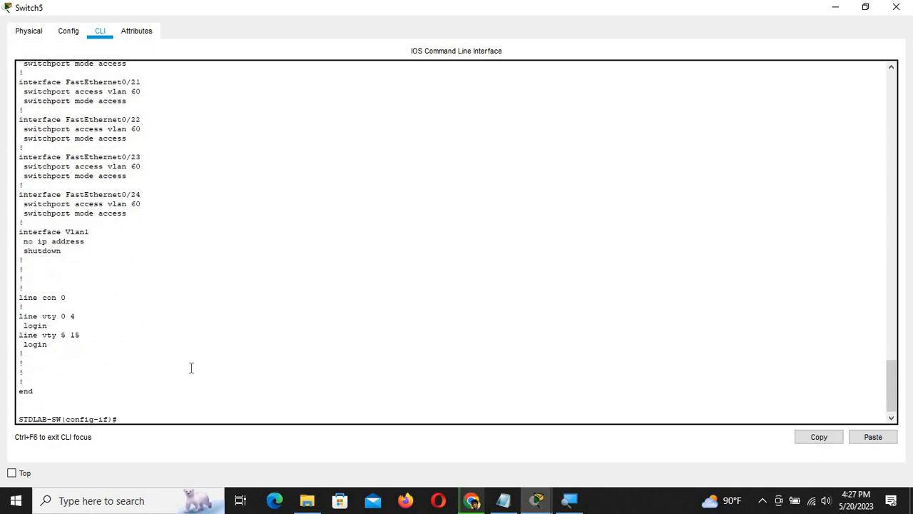
Examine the port-security lines under FastEthernet0/2 in the startup configuration and compare them with the commands entered
scroll(191, 367, up, 10)
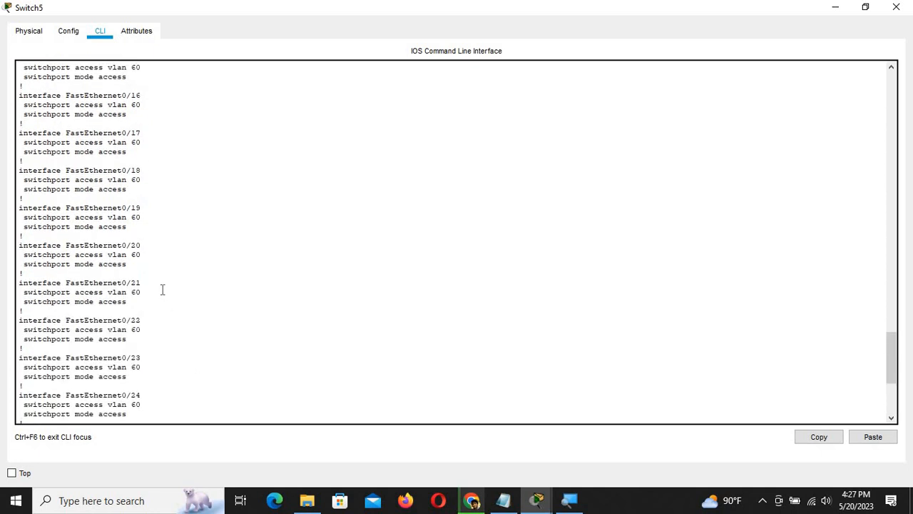
scroll(163, 289, up, 20)
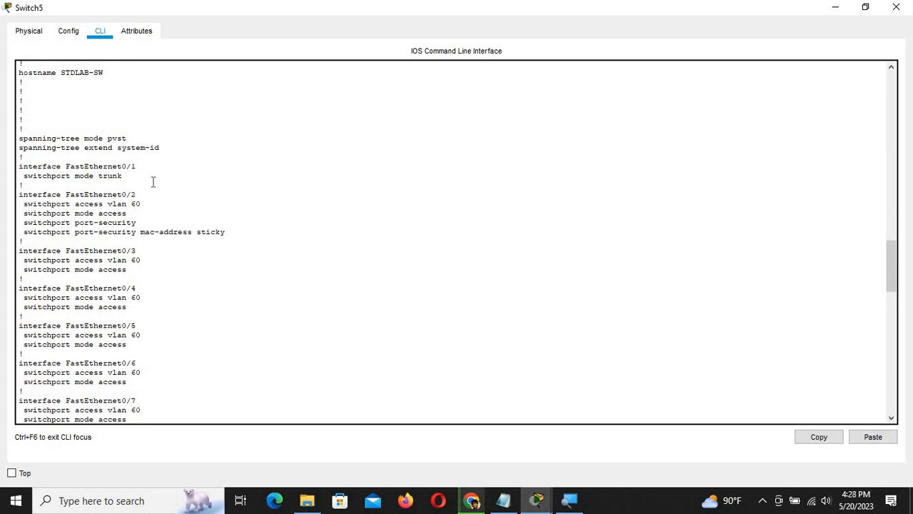
scroll(151, 188, up, 2)
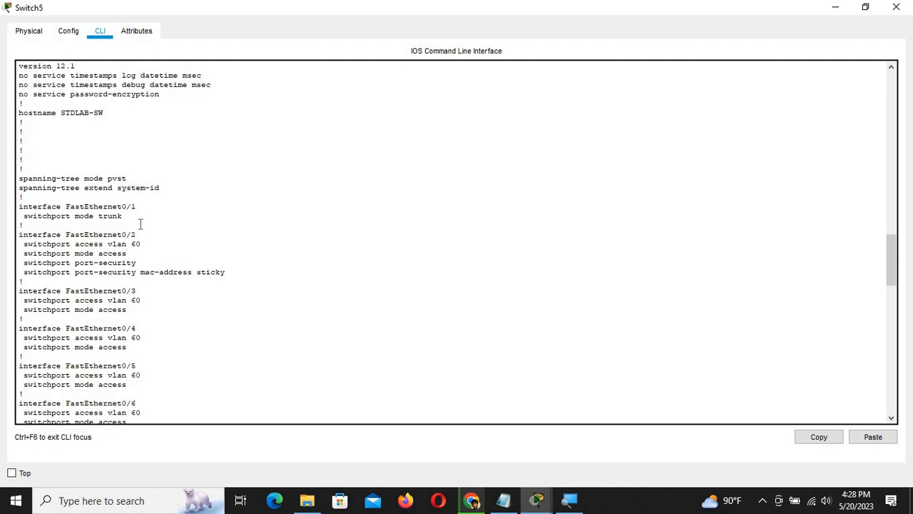
scroll(151, 296, up, 3)
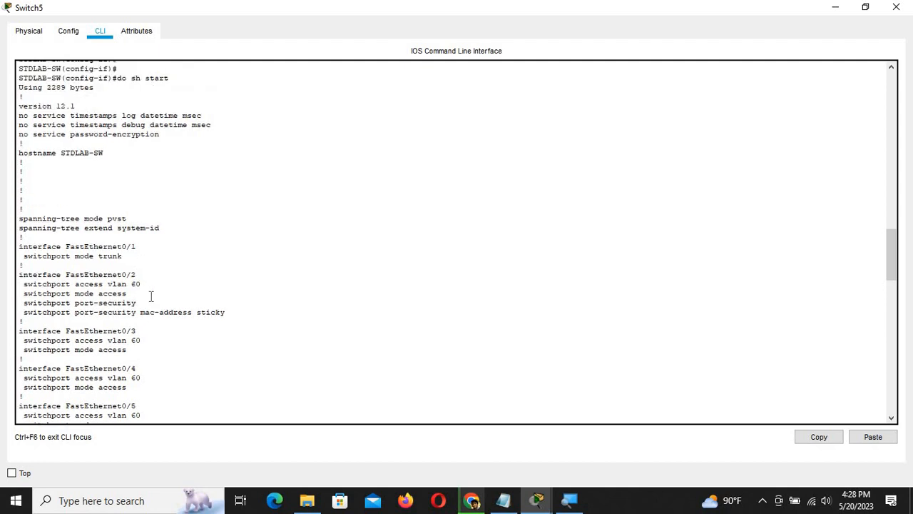
scroll(151, 296, up, 4)
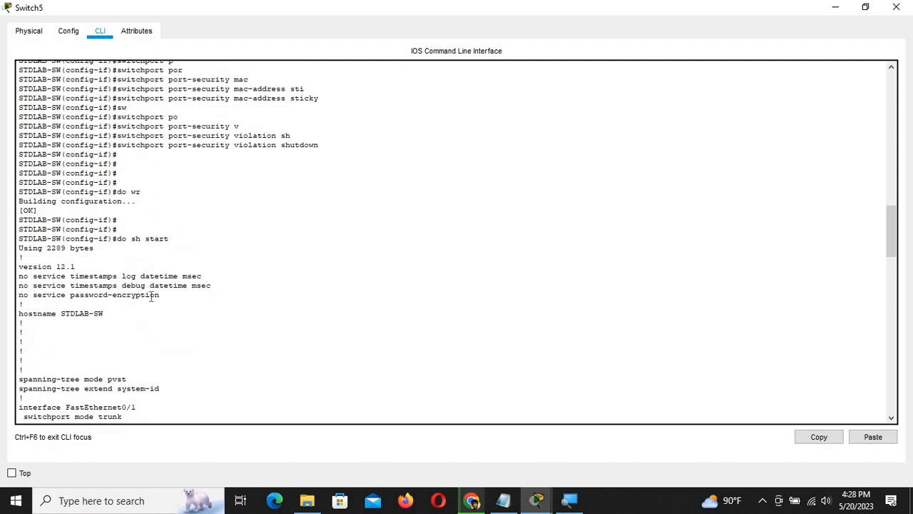
scroll(152, 297, up, 2)
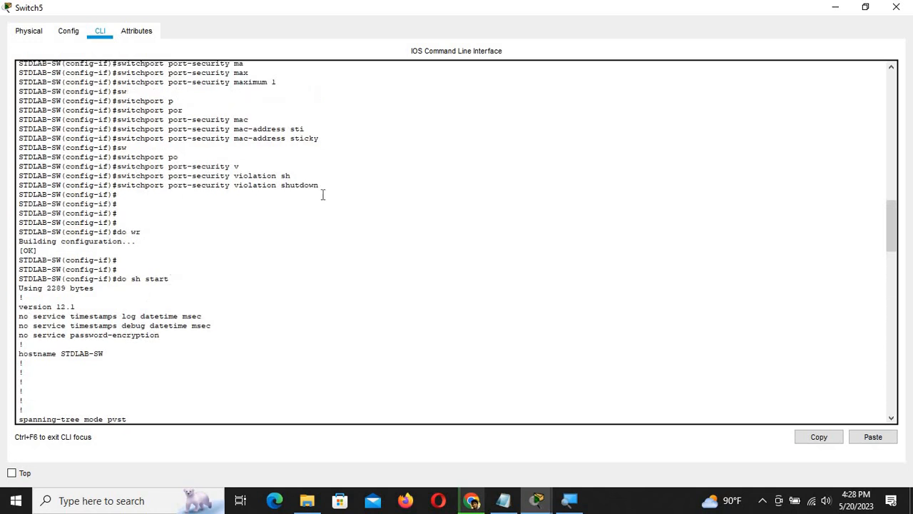
scroll(142, 242, down, 14)
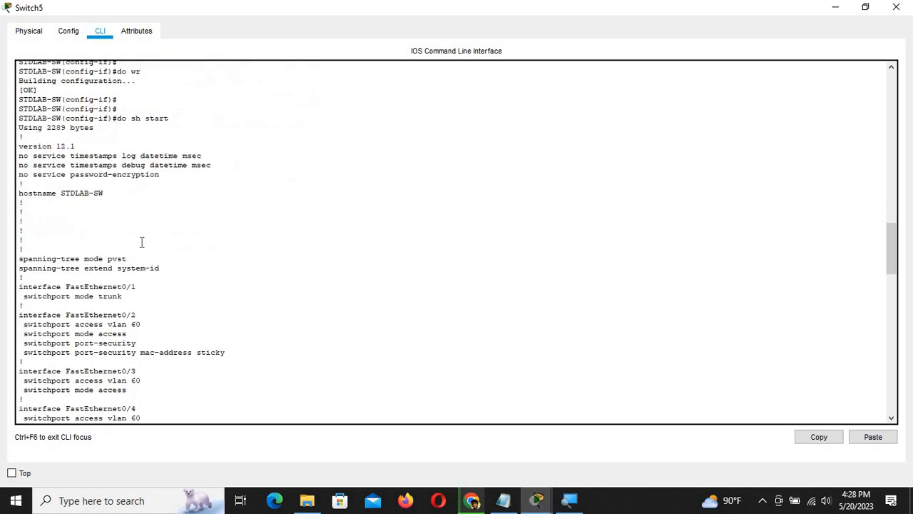
scroll(142, 243, down, 20)
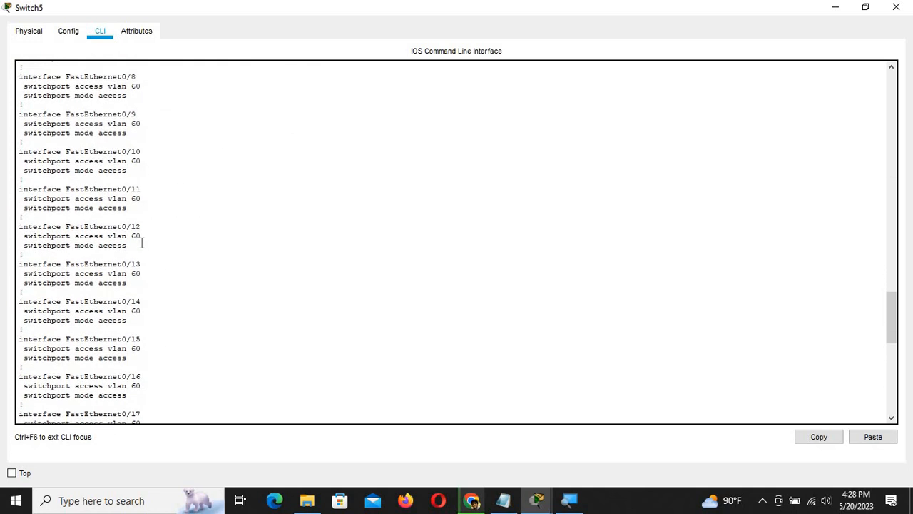
scroll(143, 243, down, 4)
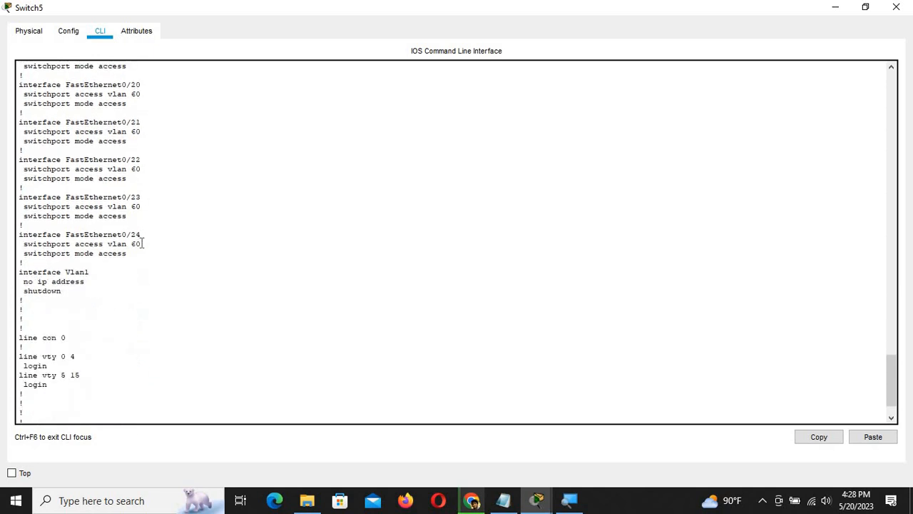
scroll(142, 243, up, 17)
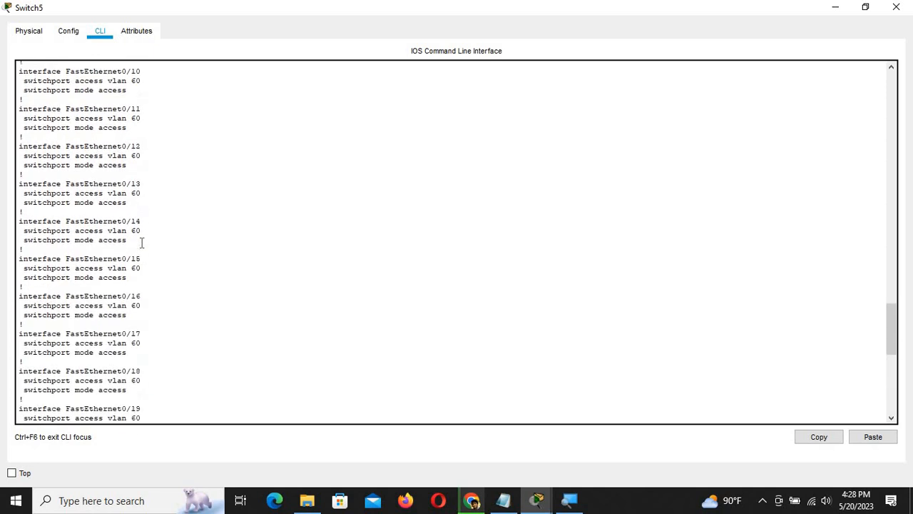
scroll(142, 244, up, 1)
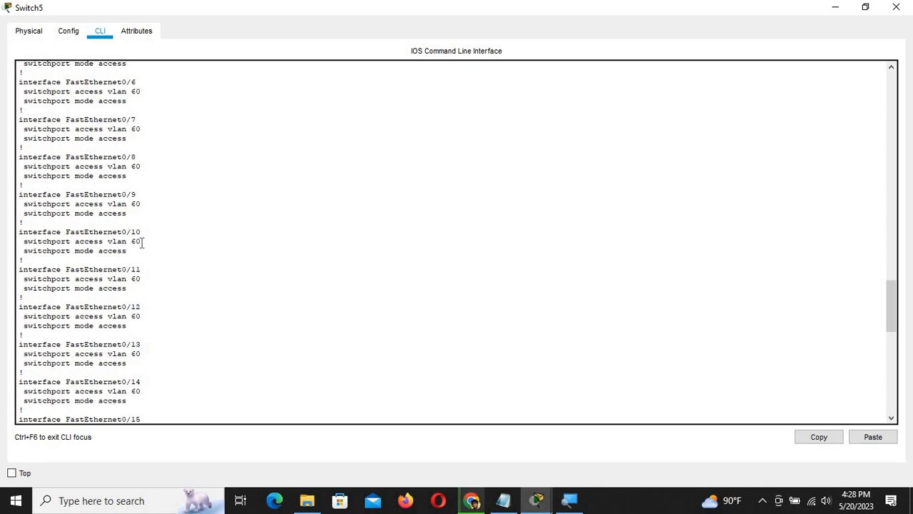
scroll(142, 242, up, 10)
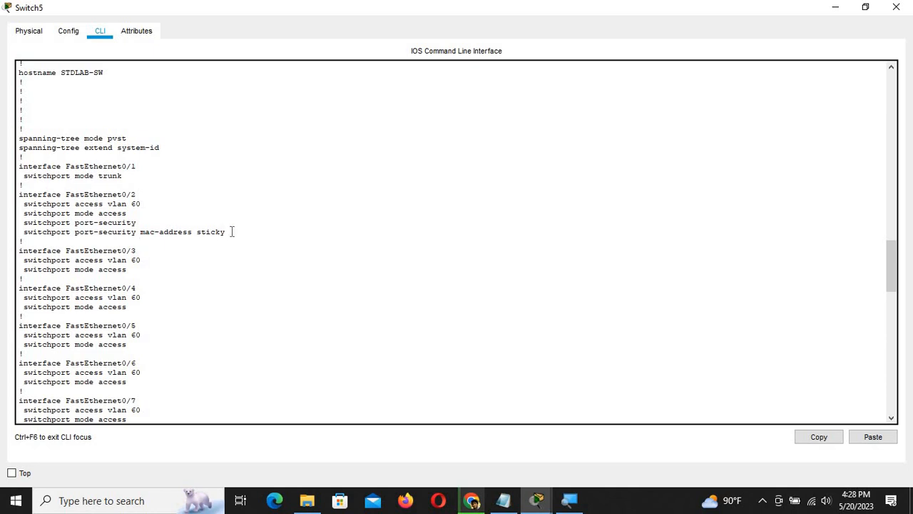
drag(230, 231, 25, 235)
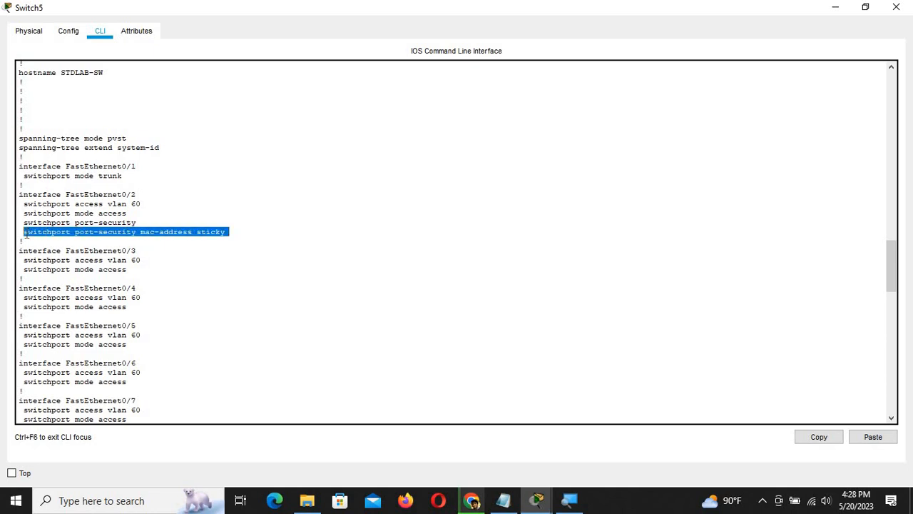
click(249, 233)
Minimize the Switch5 window and move PC5 outside the STDLAB area, beneath the Branch Campus label
click(832, 10)
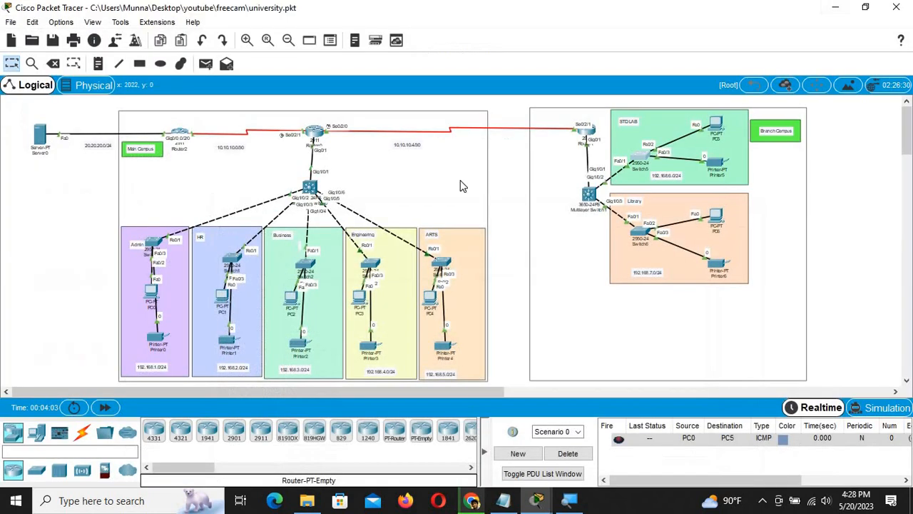
drag(721, 125, 779, 159)
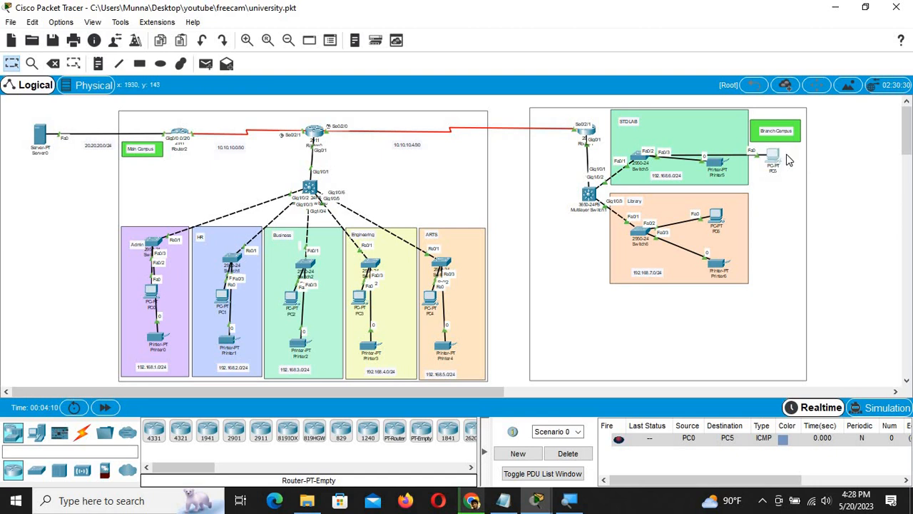
drag(777, 152, 784, 172)
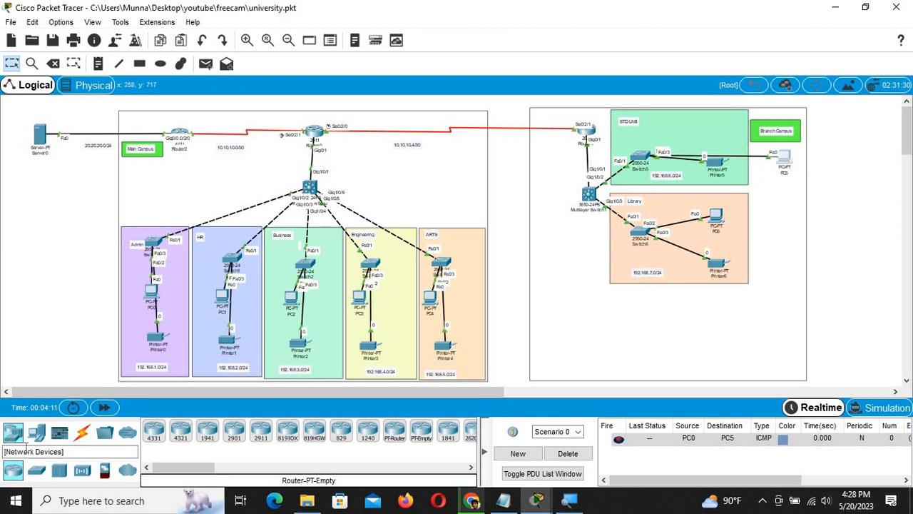
Place a new end-device PC in the STDLAB area at PC5's former position
click(42, 433)
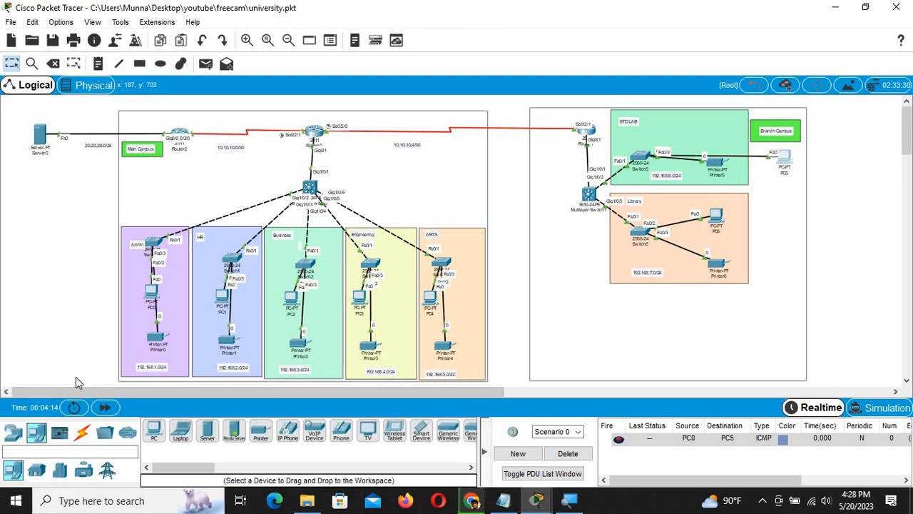
click(155, 430)
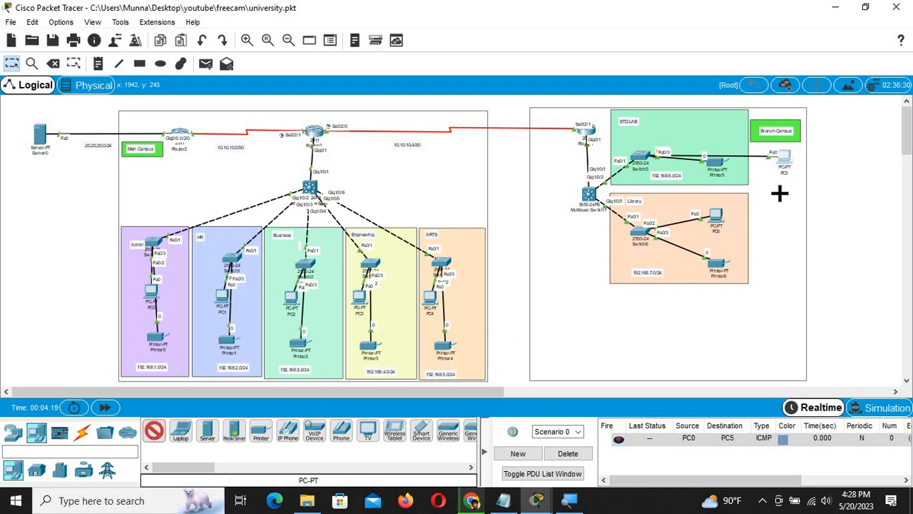
click(728, 126)
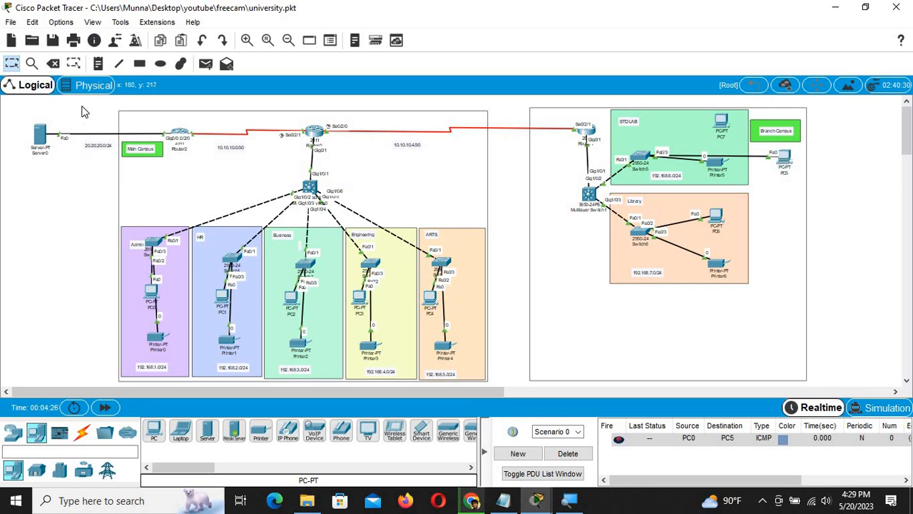
Delete the cable connecting PC5 to the STDLAB switch, Switch5
click(53, 63)
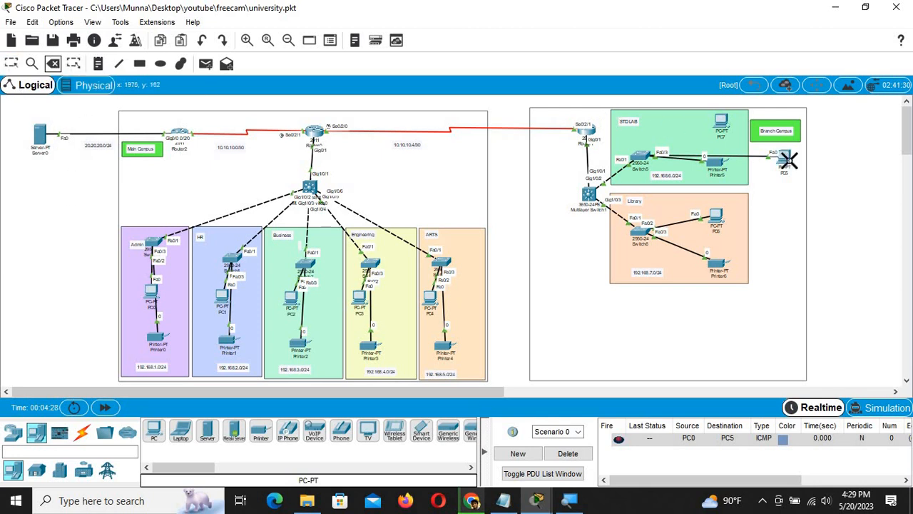
click(759, 154)
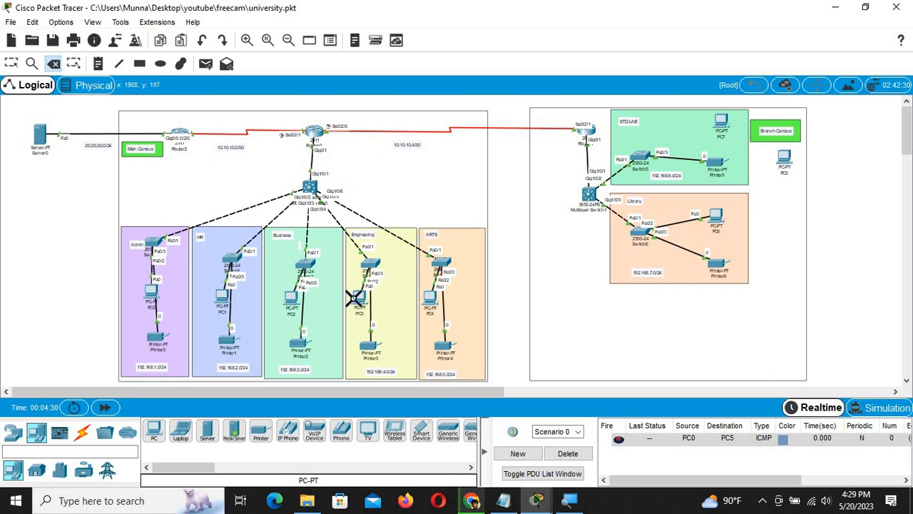
click(81, 431)
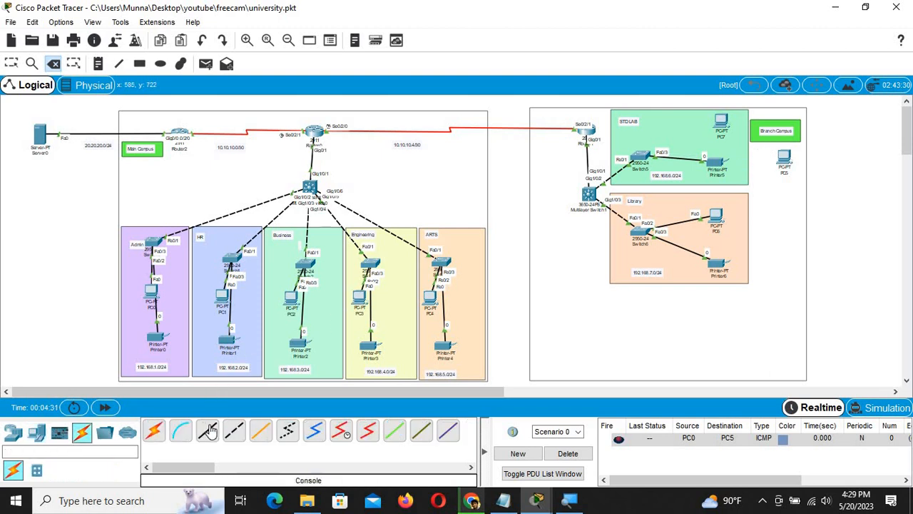
click(207, 431)
click(653, 152)
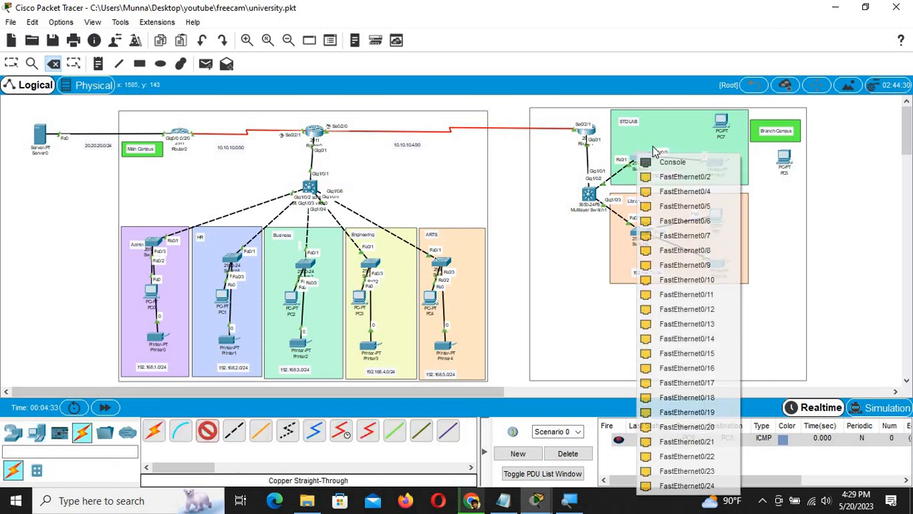
click(676, 177)
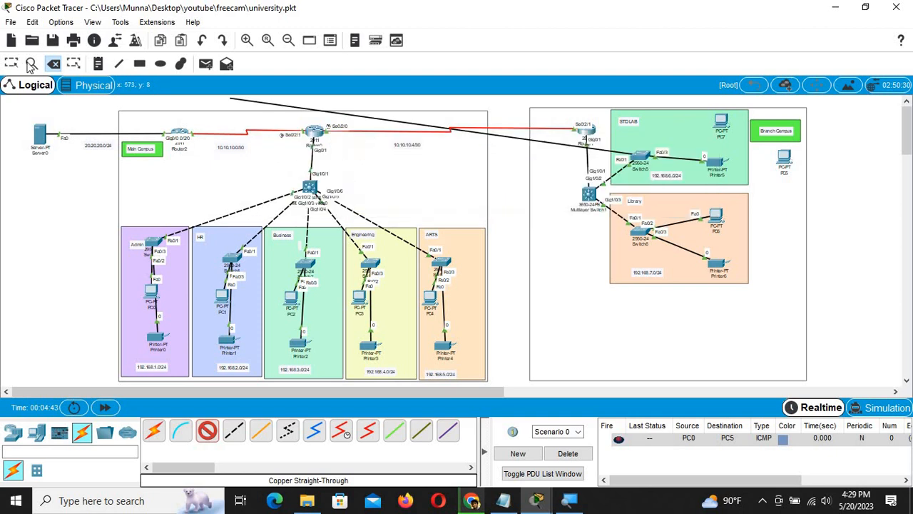
click(53, 64)
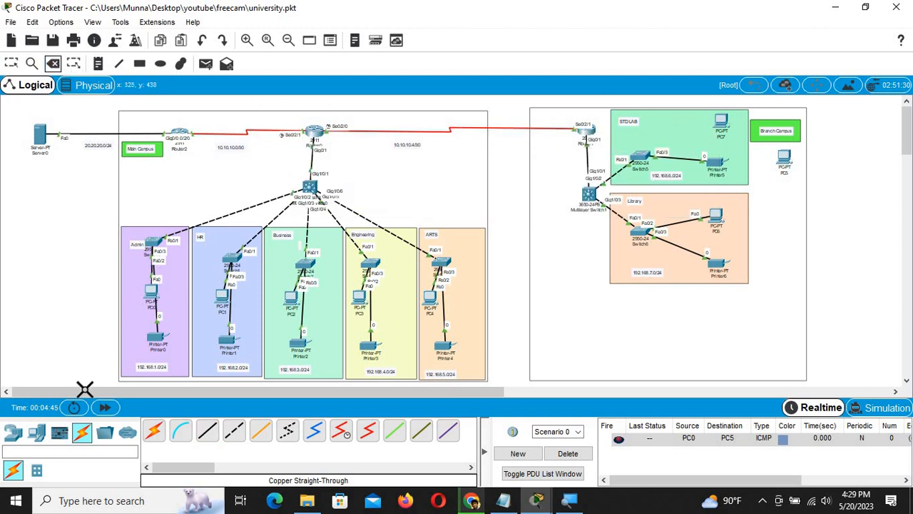
Place a 2950-24 switch in the STDLAB area, above Switch5 and beside PC7
click(14, 432)
click(37, 471)
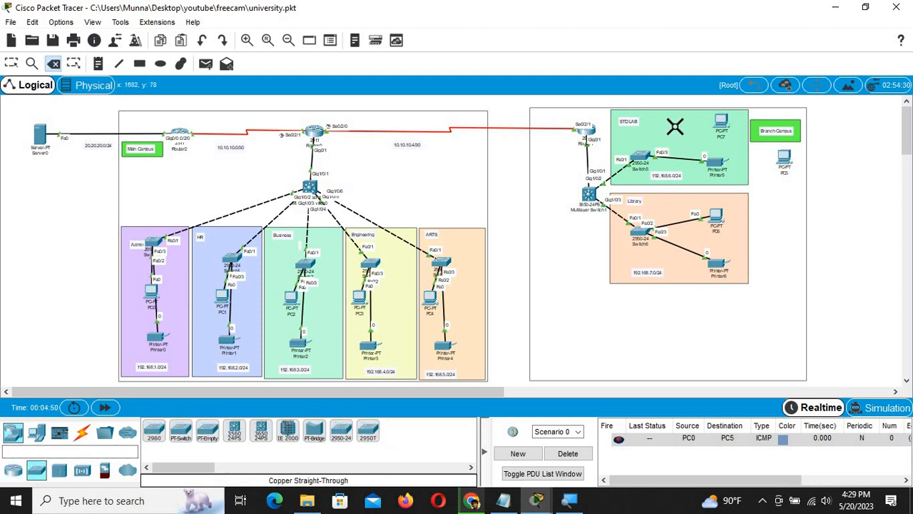
click(675, 127)
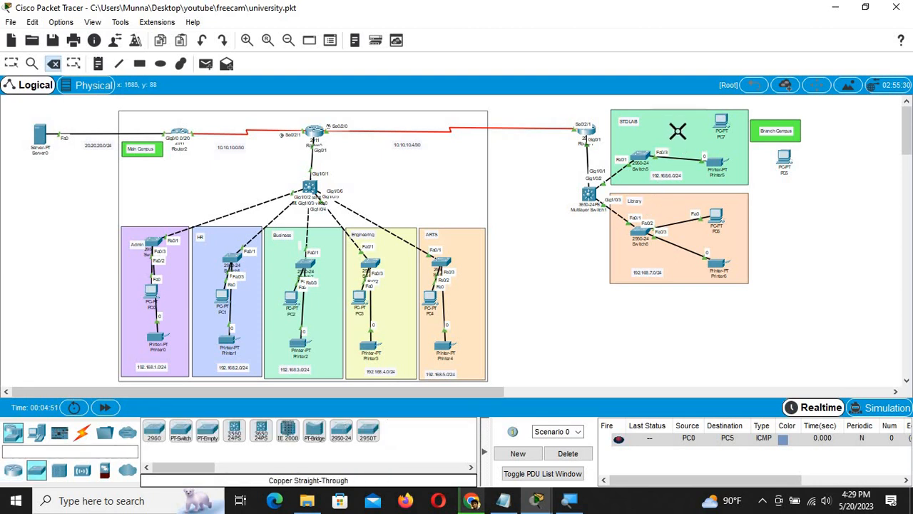
key(ctrl+z)
click(781, 205)
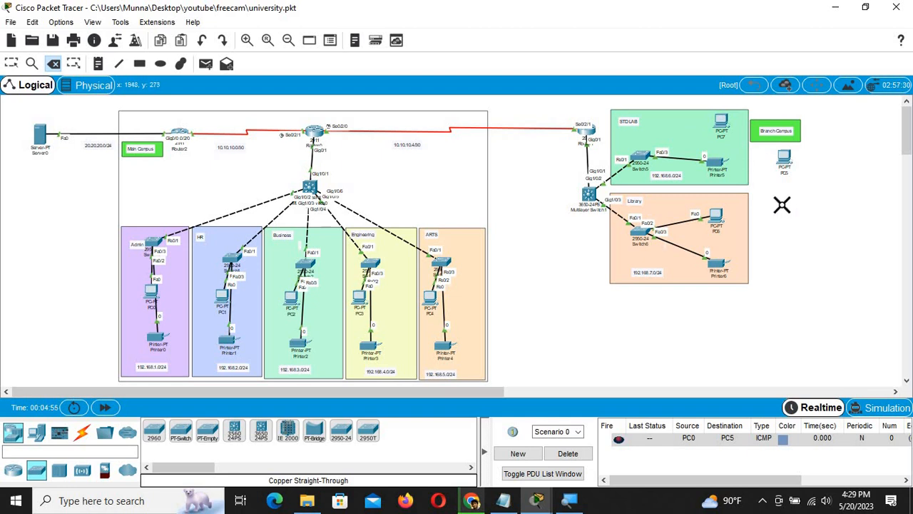
key(ctrl+z)
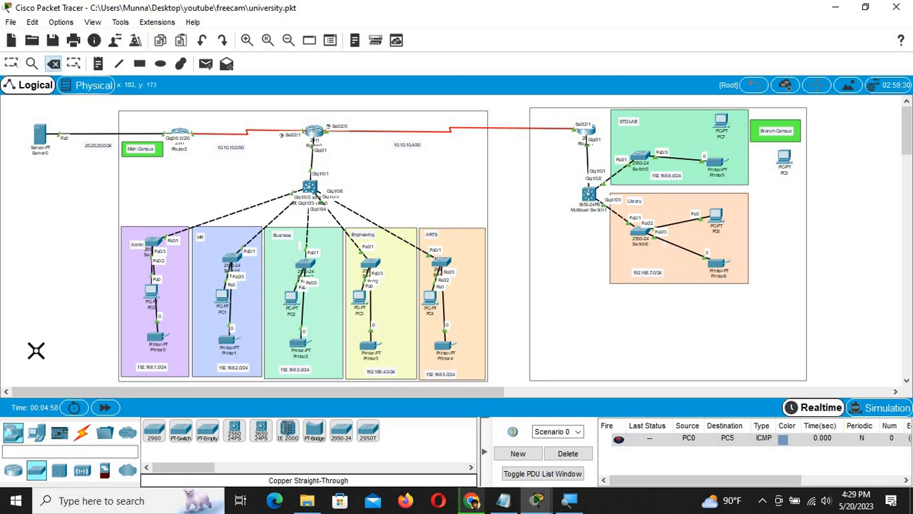
click(341, 431)
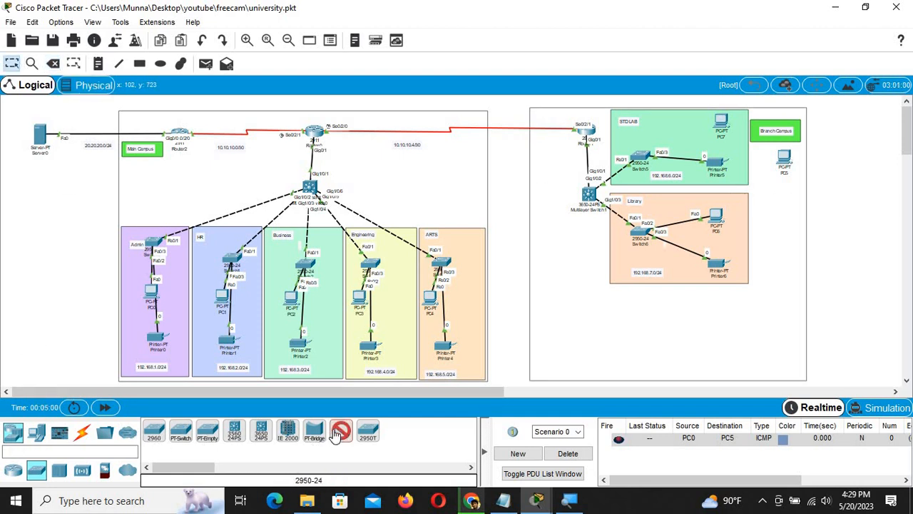
click(662, 129)
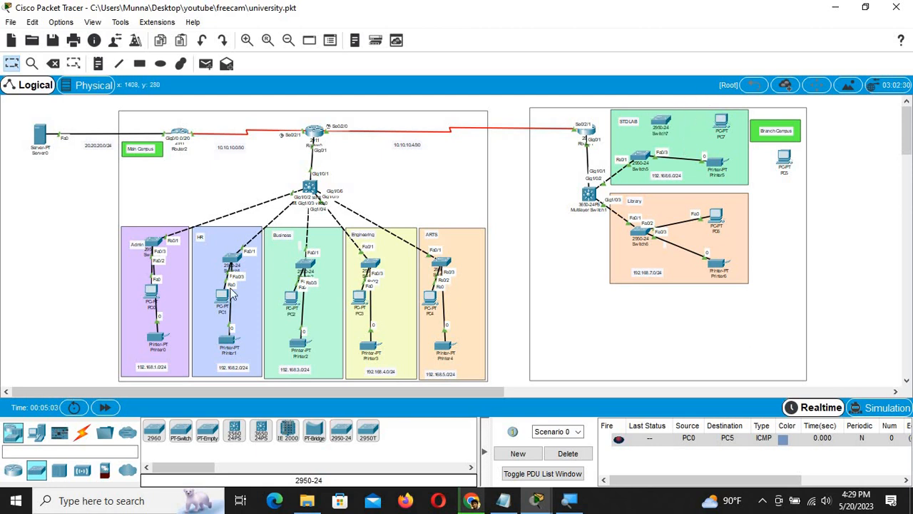
Connect Switch5's FastEthernet0/2 to the new switch's FastEthernet0/1 with a copper straight-through cable
click(82, 432)
click(208, 432)
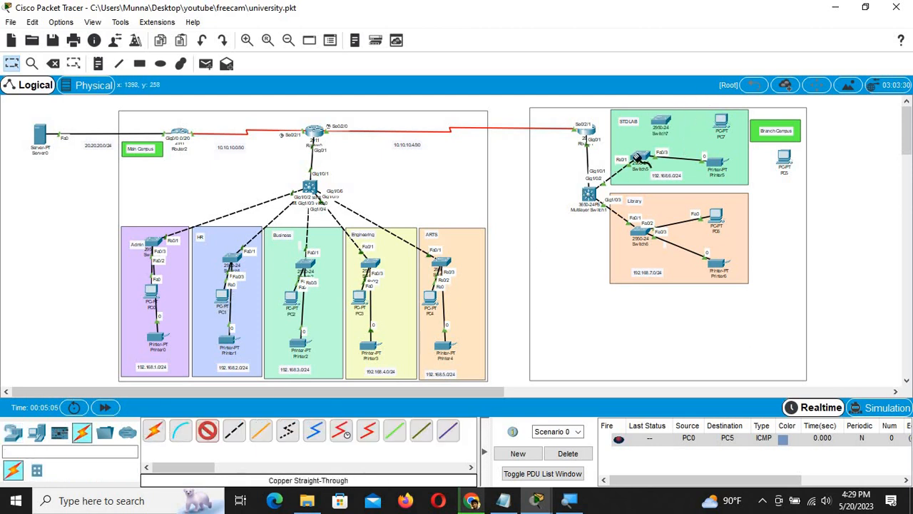
click(640, 155)
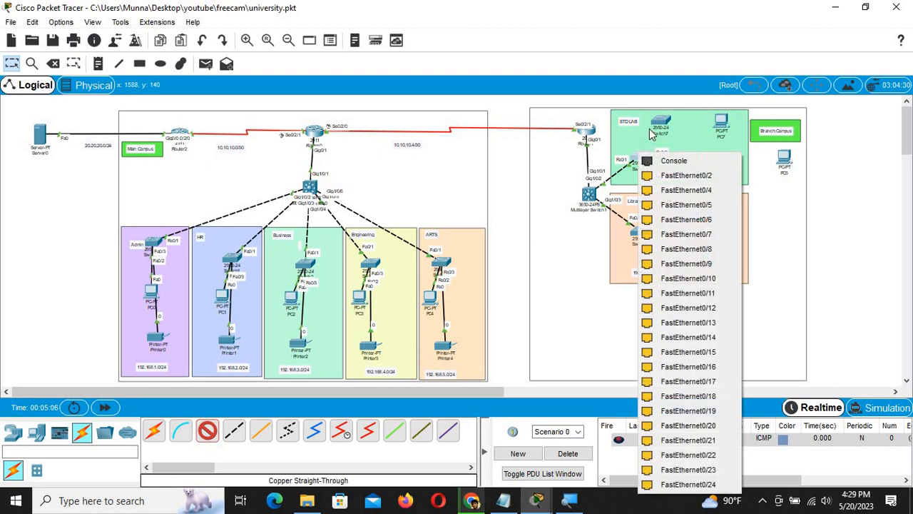
click(681, 176)
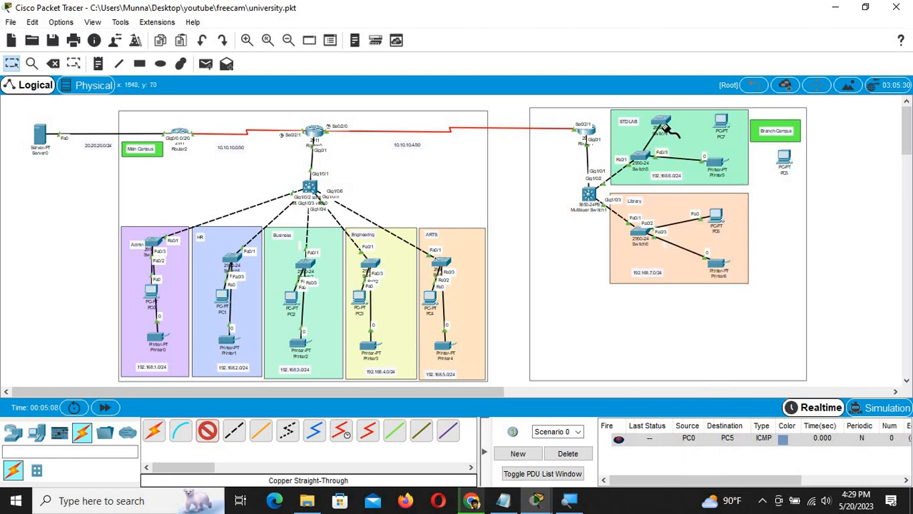
click(664, 127)
click(683, 148)
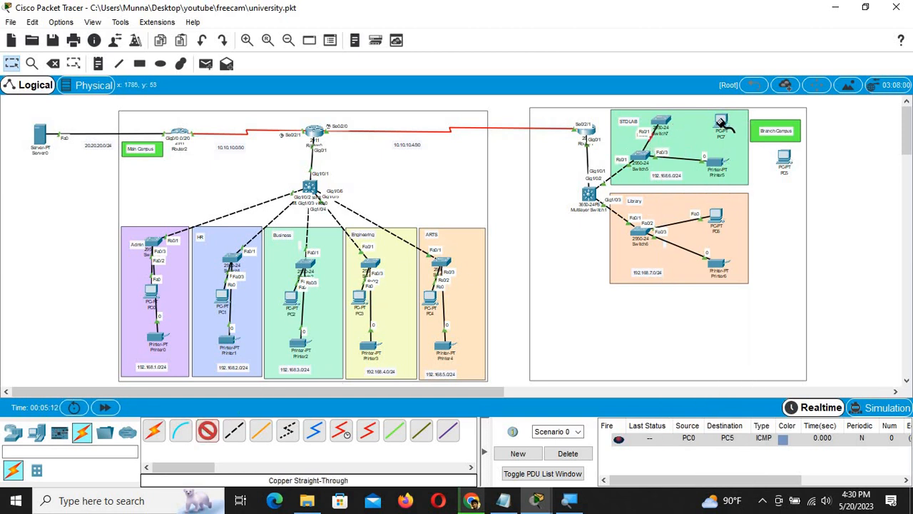
Connect Switch7's FastEthernet0/2 to PC7's FastEthernet0 with a copper straight-through cable
click(663, 120)
click(702, 139)
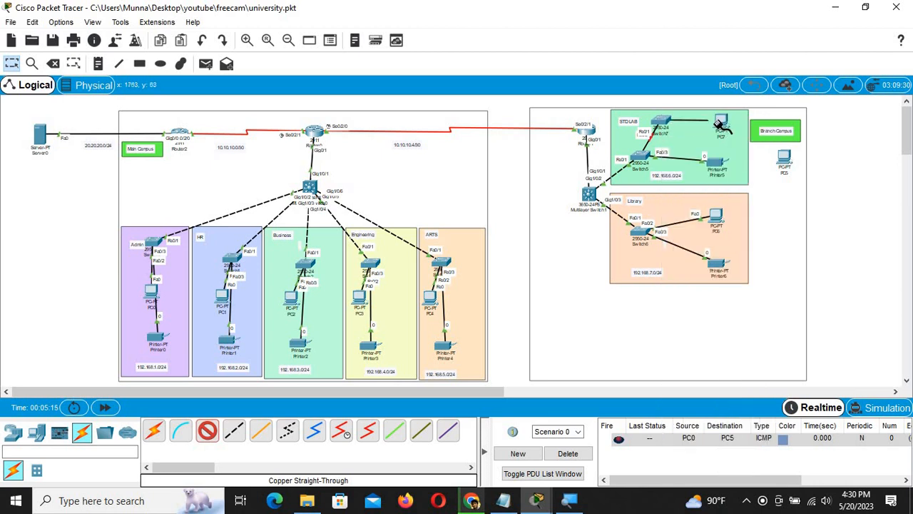
click(719, 123)
click(762, 171)
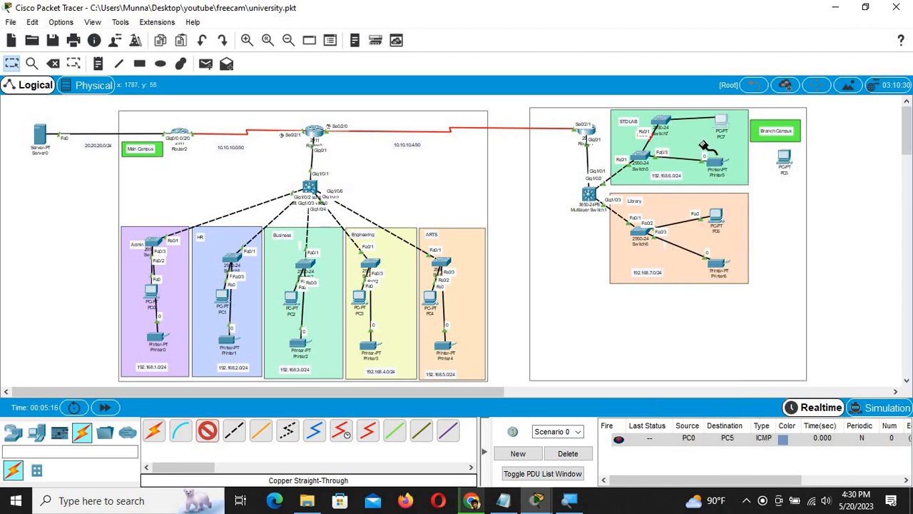
Connect Switch7's FastEthernet0/3 to PC5's FastEthernet0 with a copper straight-through cable
click(684, 134)
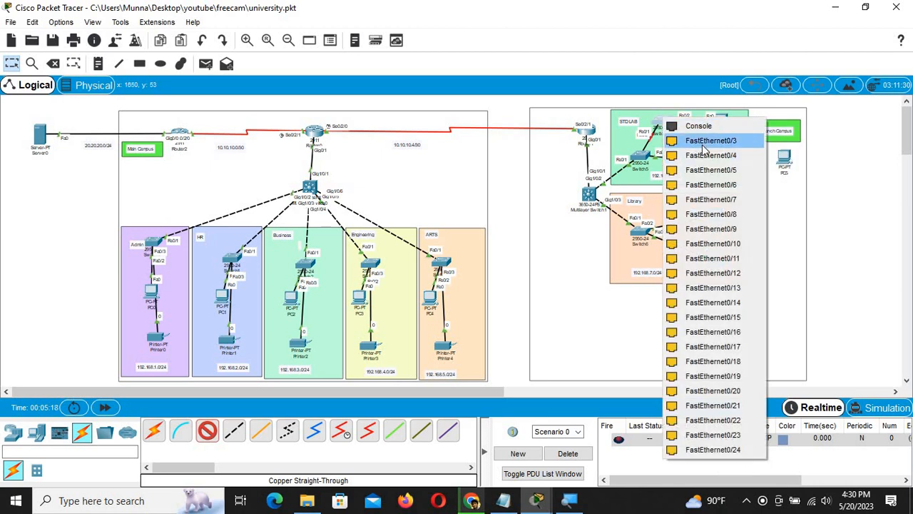
click(854, 146)
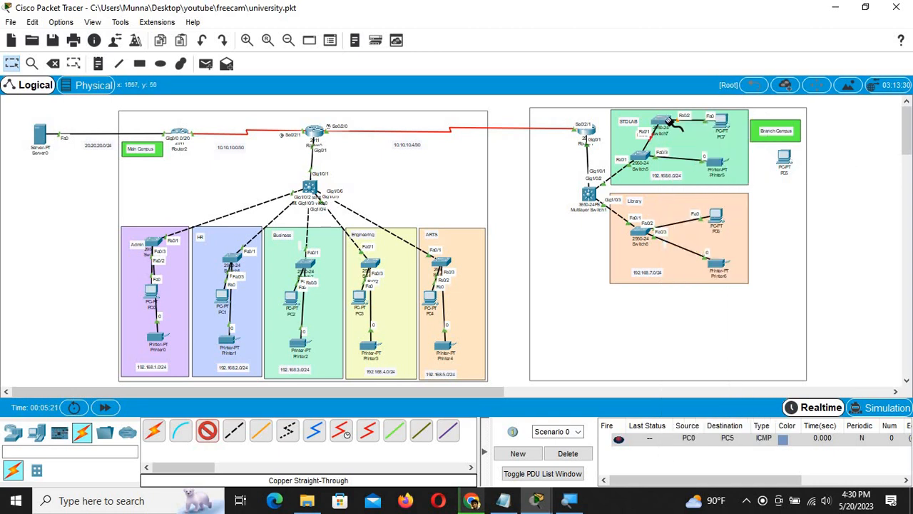
click(669, 121)
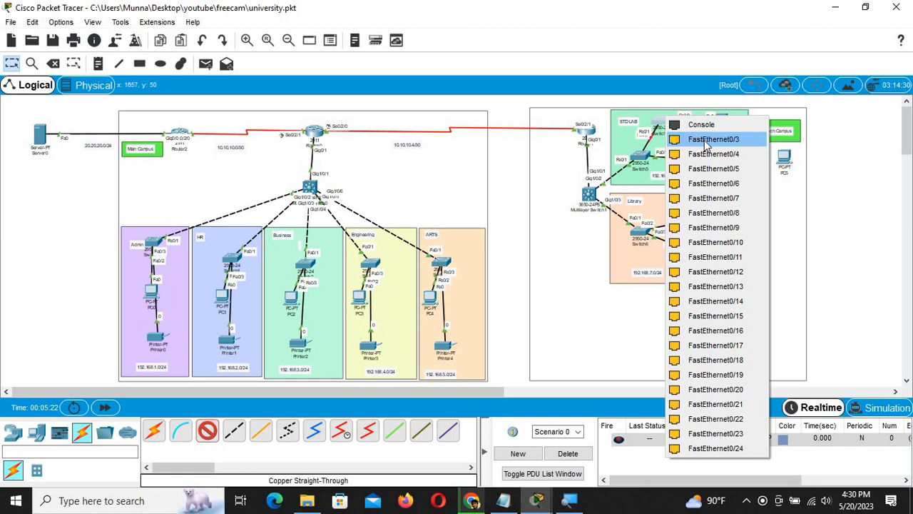
click(711, 139)
click(784, 155)
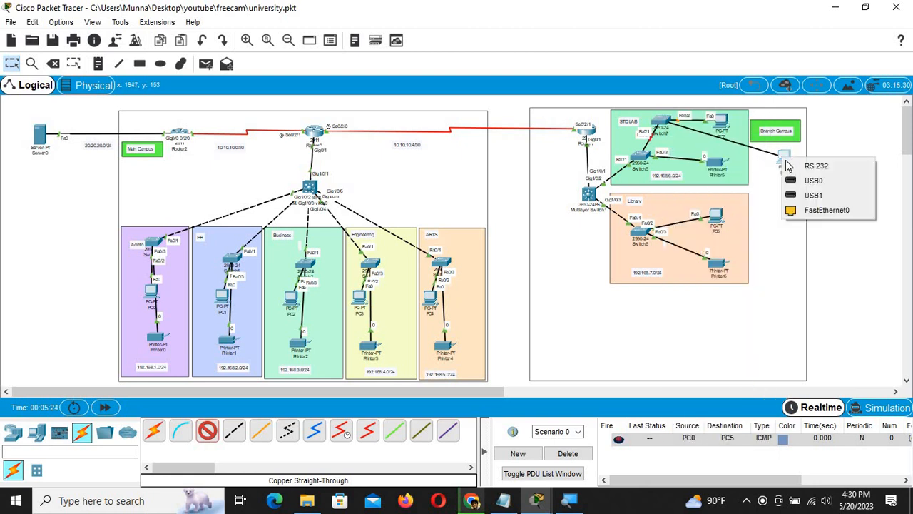
click(822, 210)
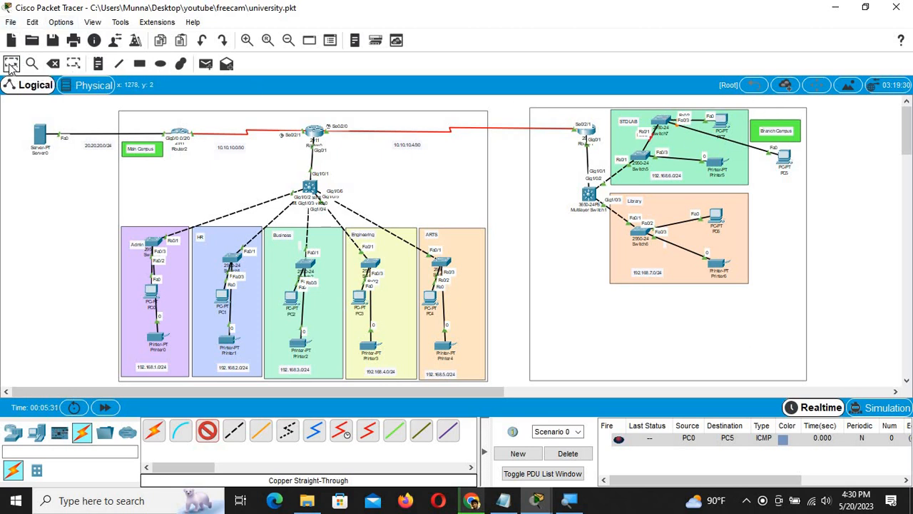
Reposition Switch7 closer to the STDLAB area's upper middle and move PC7 outside the branch campus frame, beyond the Branch Campus label
drag(665, 126, 675, 134)
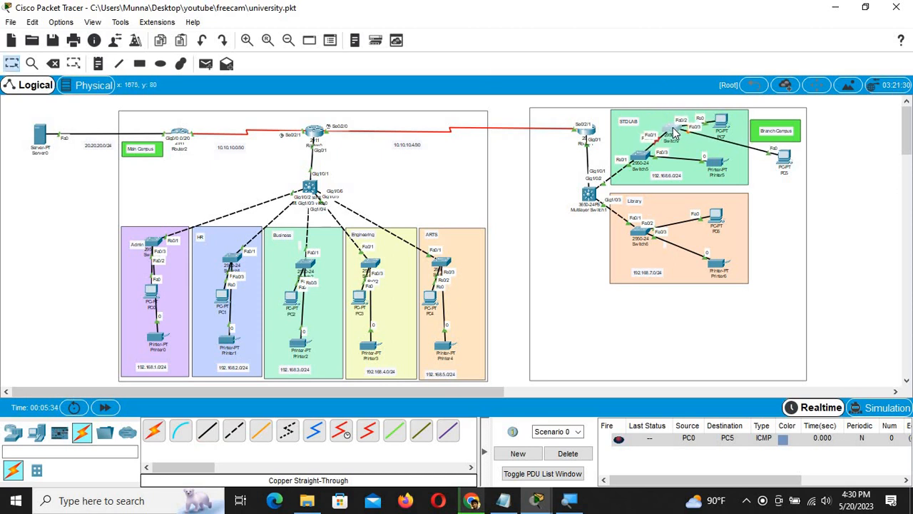
drag(724, 122, 739, 112)
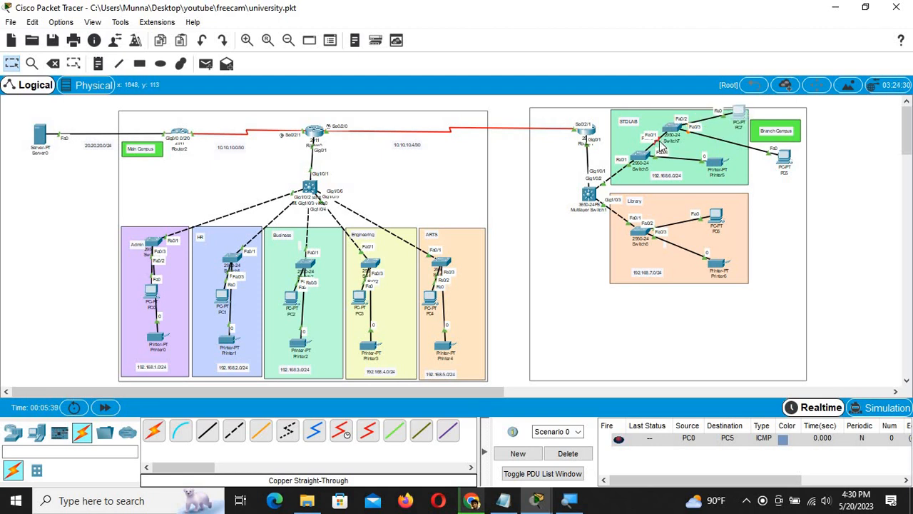
drag(675, 132, 684, 125)
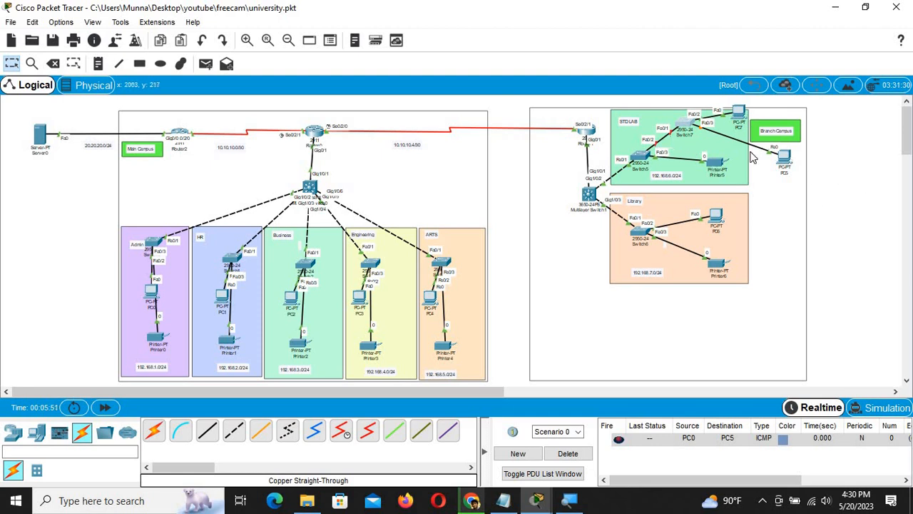
drag(741, 115, 743, 120)
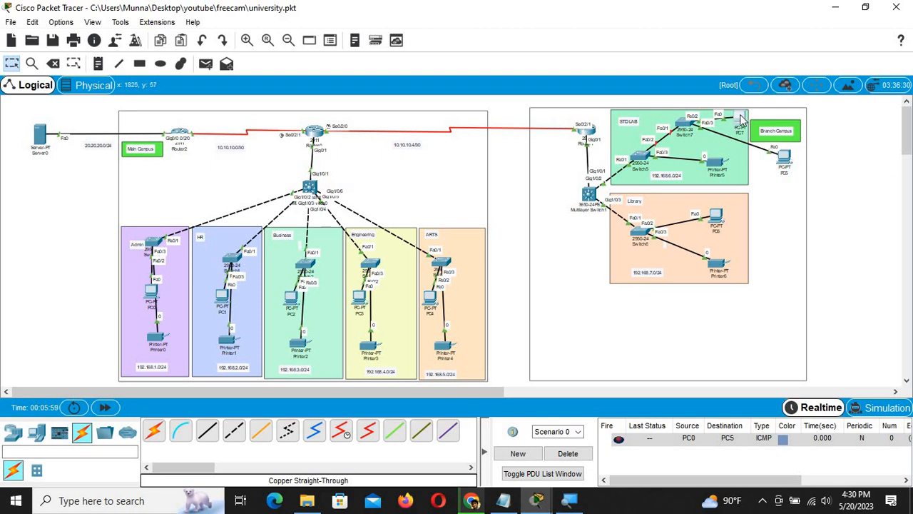
drag(744, 118, 847, 121)
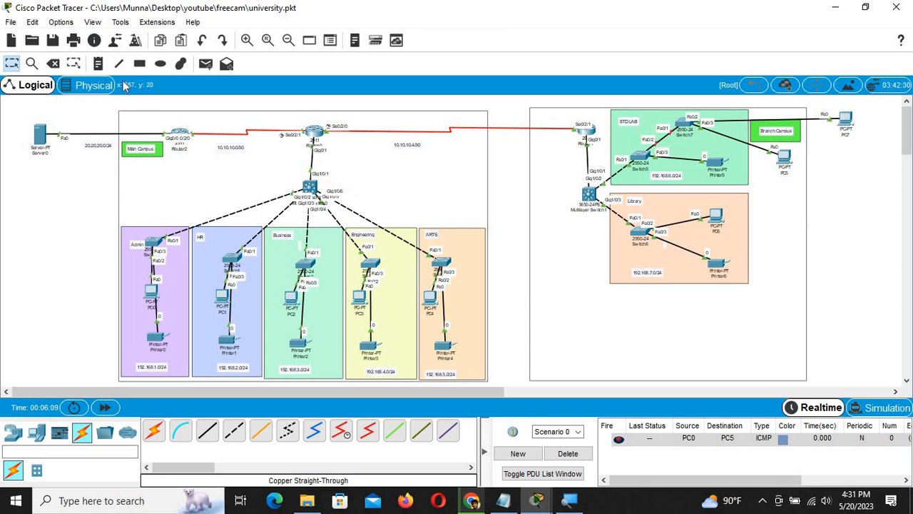
Delete PC7 together with its link to Switch7, and fast-forward the simulation time
click(63, 67)
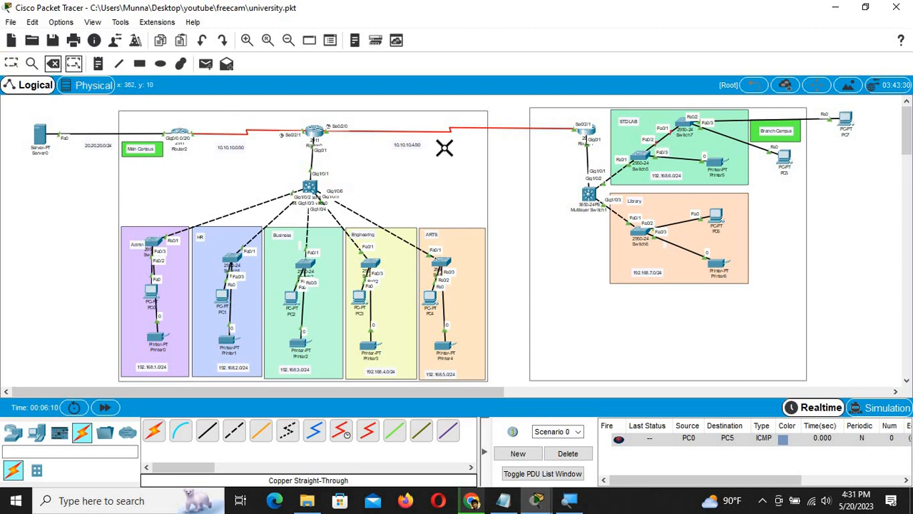
click(839, 118)
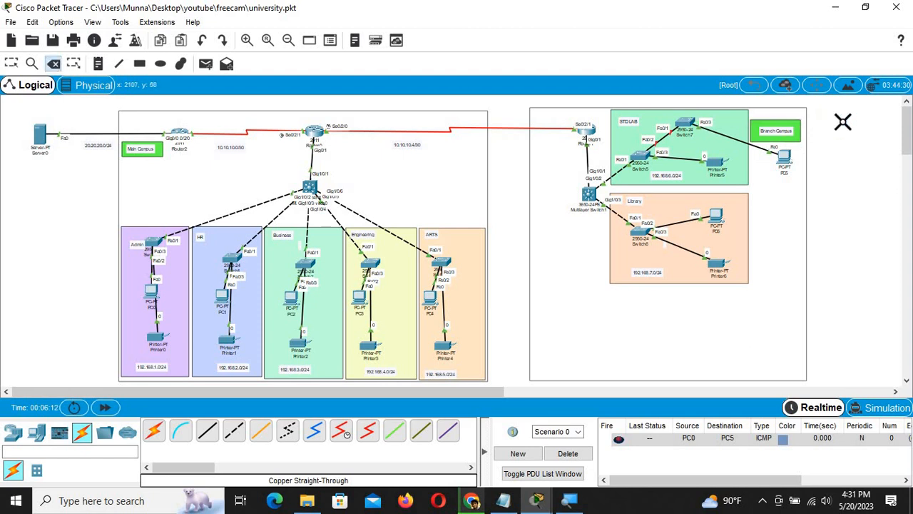
click(8, 64)
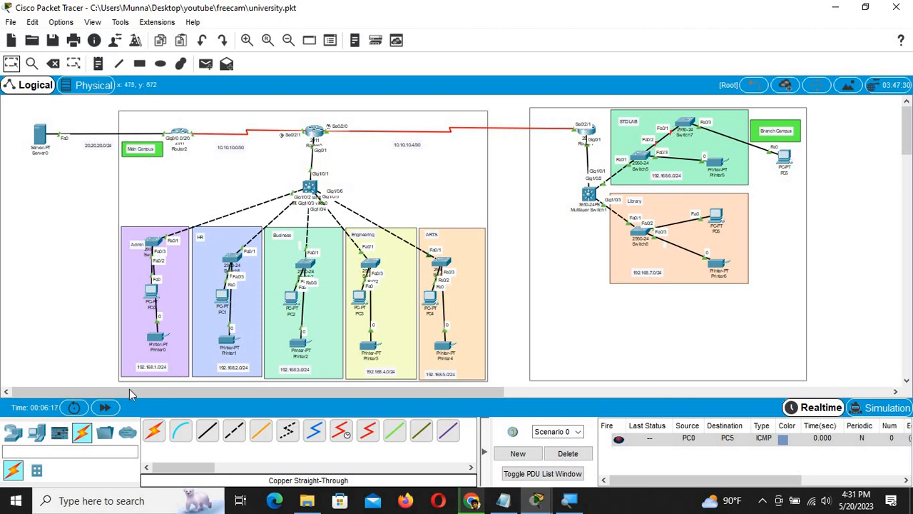
click(106, 408)
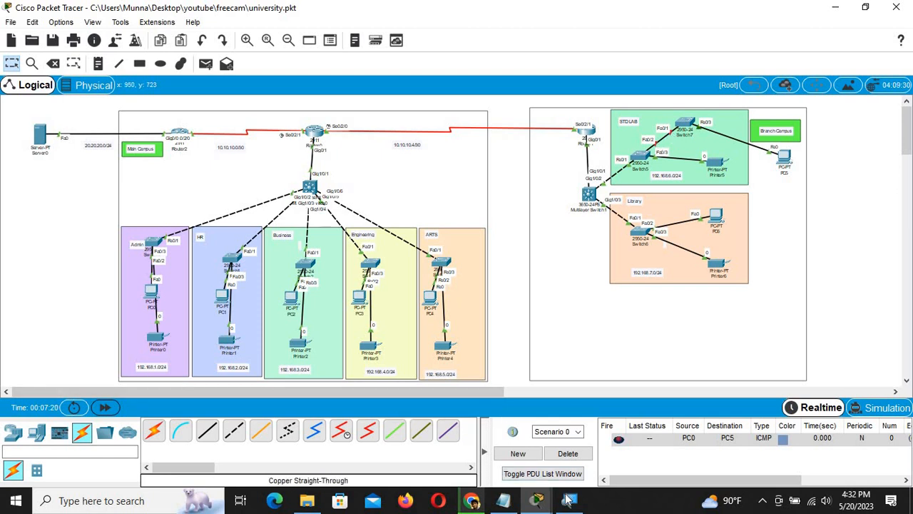
Review Switch5's command history and startup configuration for the FastEthernet0/2 port security settings, including the violation shutdown command
mouse_move(567, 503)
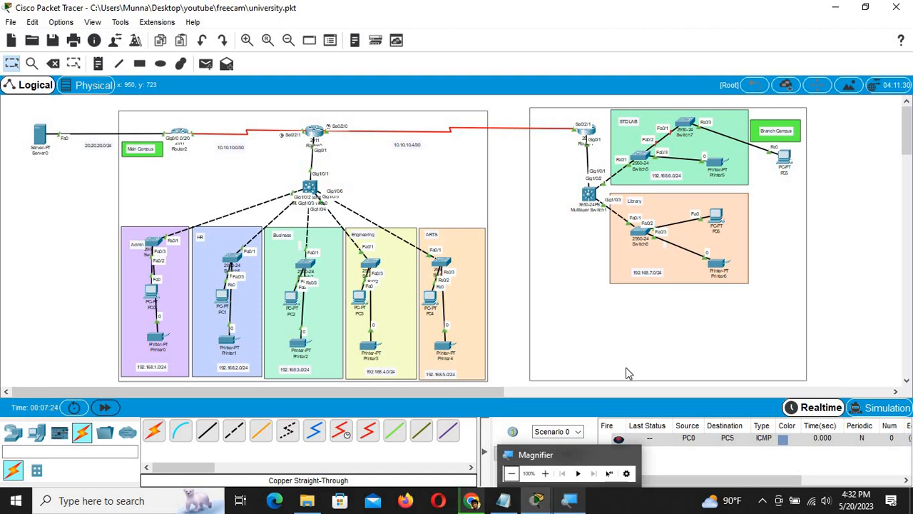
click(640, 156)
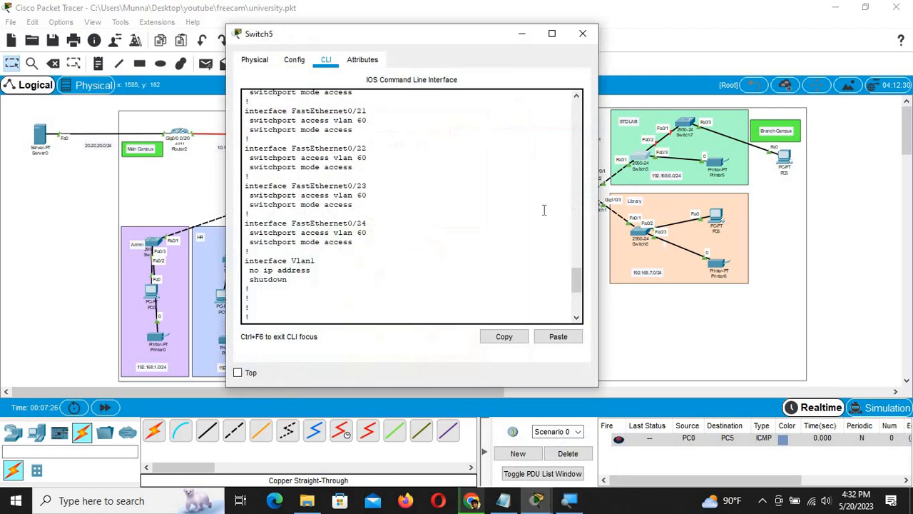
scroll(407, 247, up, 20)
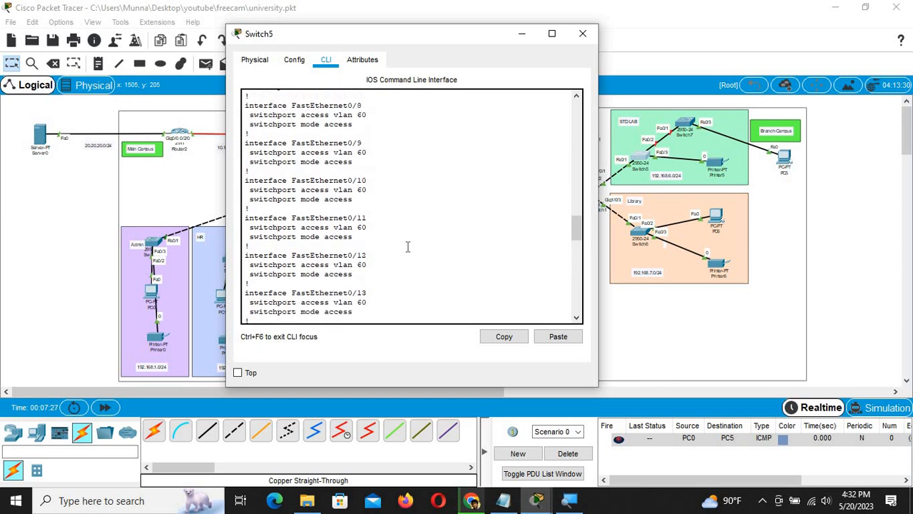
scroll(408, 246, up, 5)
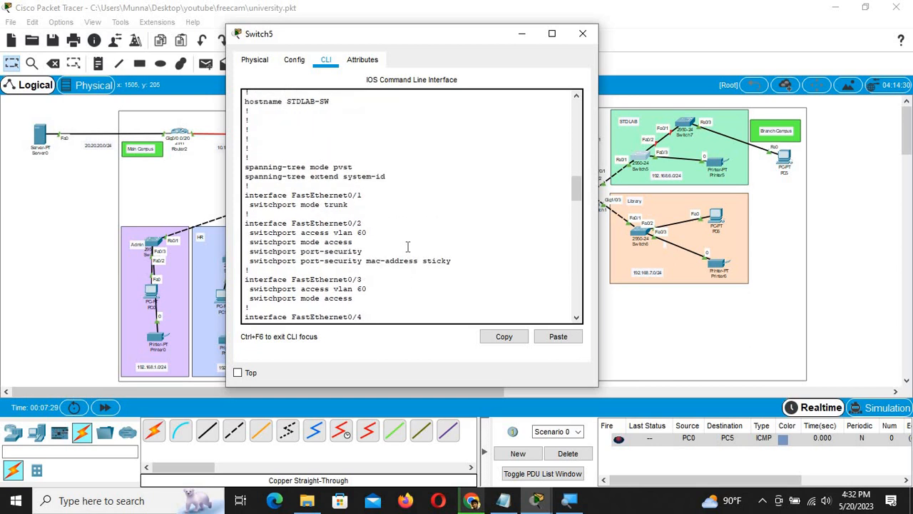
scroll(407, 246, up, 6)
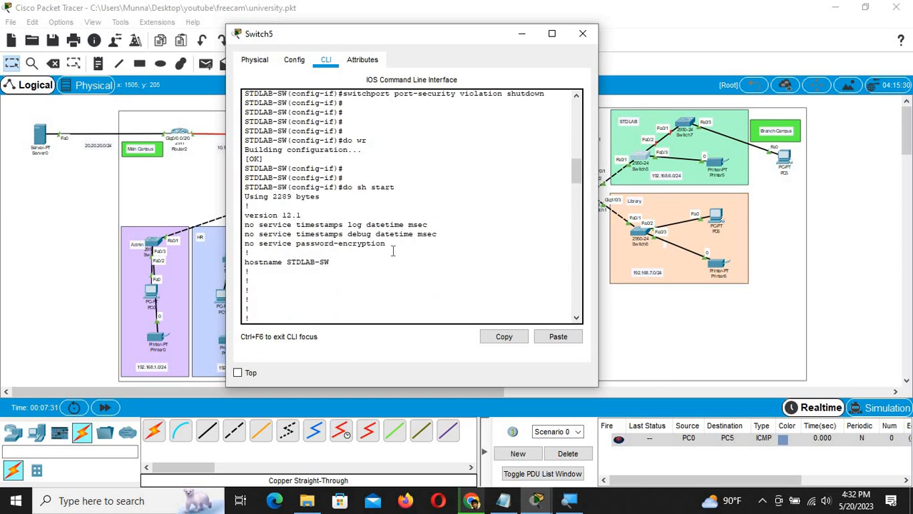
scroll(393, 251, up, 3)
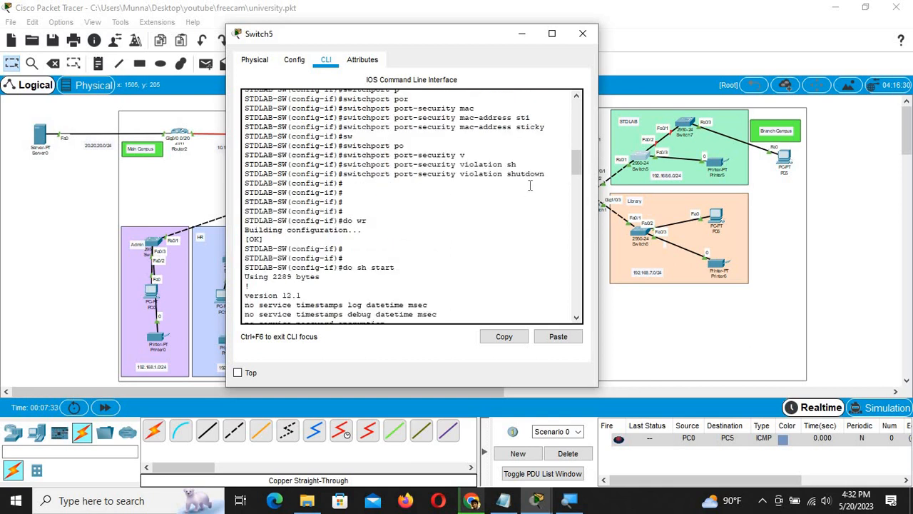
drag(550, 173, 509, 169)
click(836, 233)
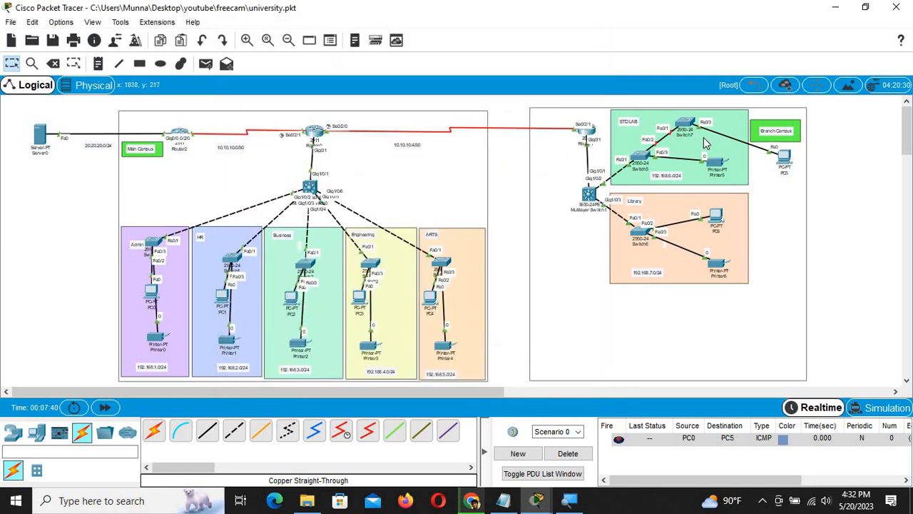
Save Switch5's running configuration with do wr from interface configuration mode and close its window
click(644, 159)
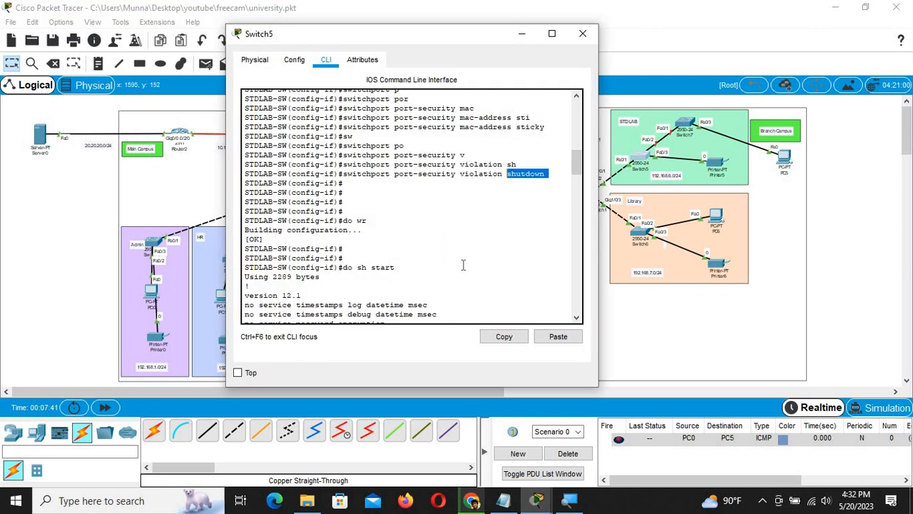
click(448, 308)
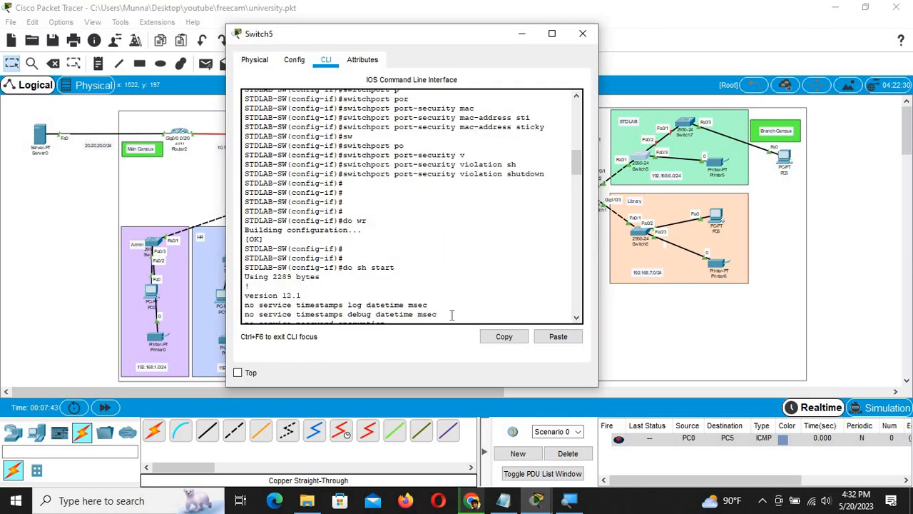
key(Return)
key(Return)
key(Return)
key(Return)
key(Return)
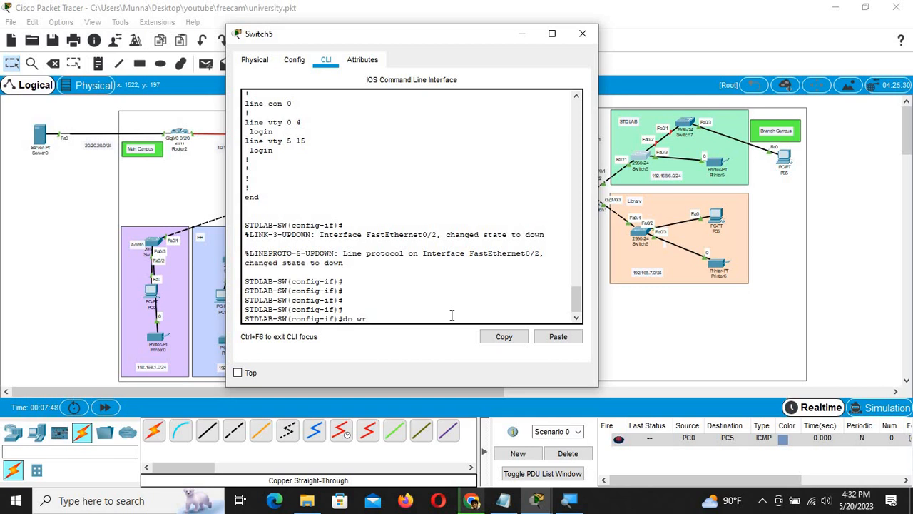
text(do wr)
key(Return)
key(Return)
key(Return)
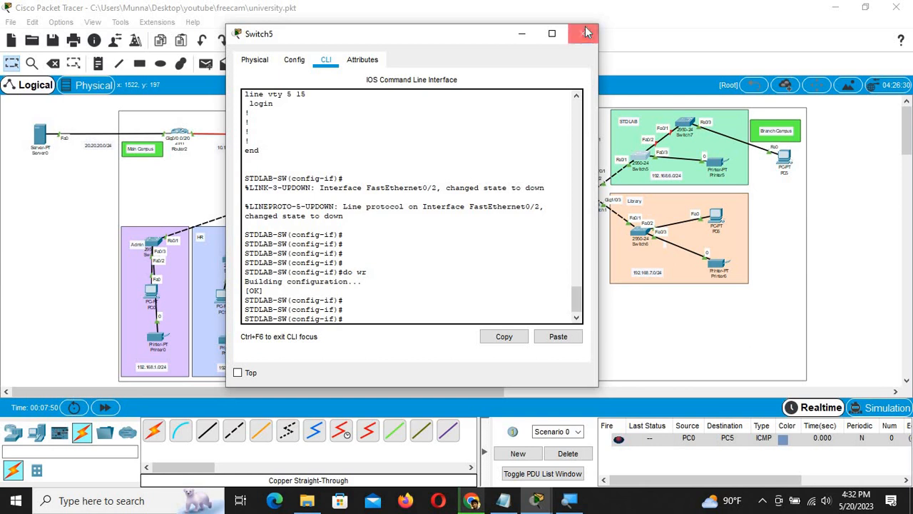
click(583, 34)
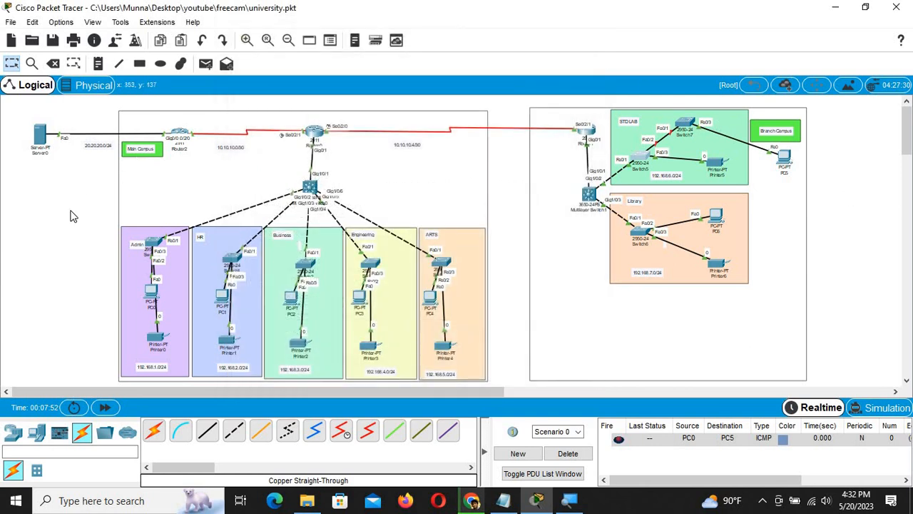
Delete the link between Switch7 and PC5, and delete PC5
click(53, 64)
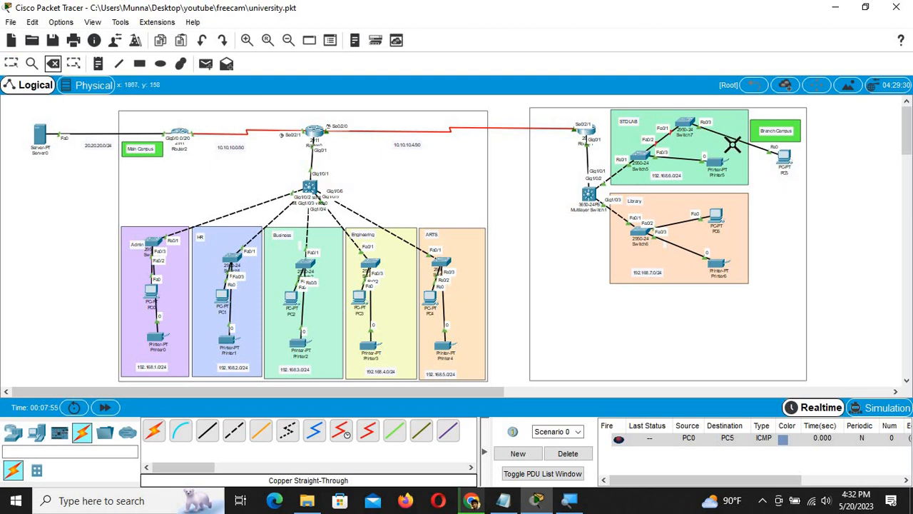
click(769, 149)
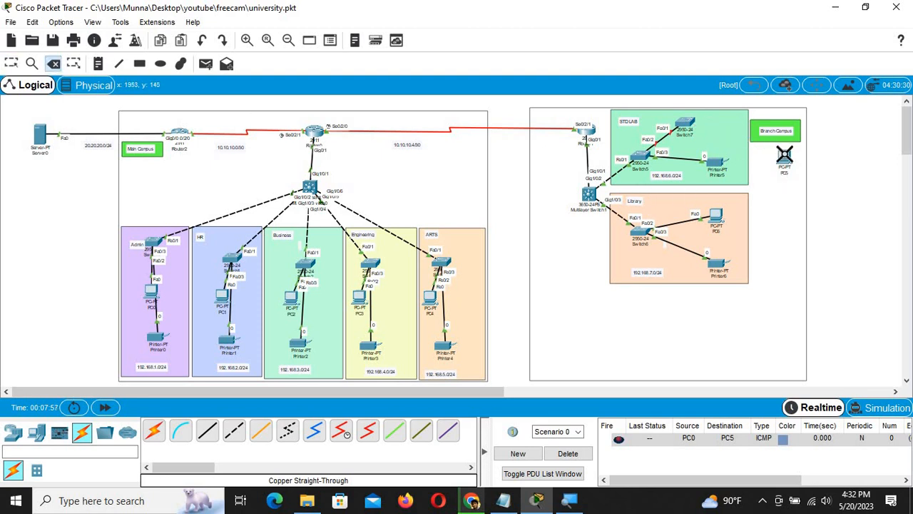
click(784, 158)
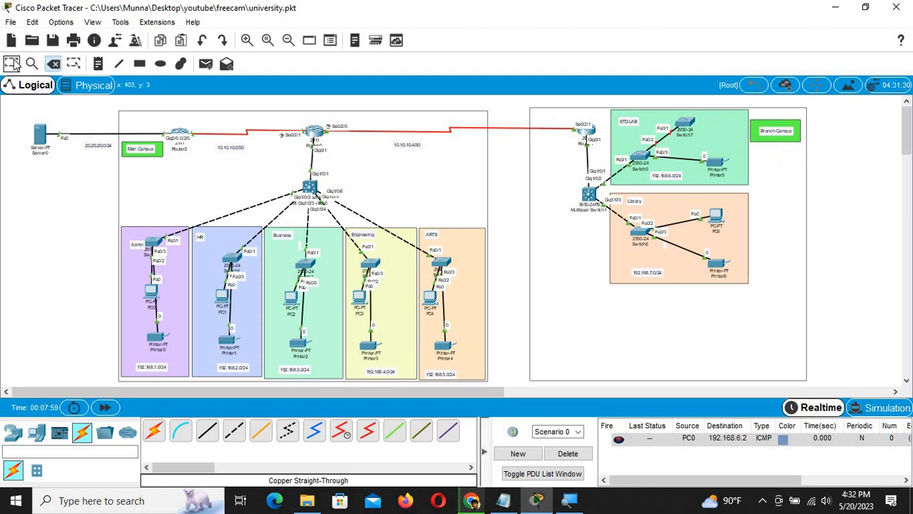
Move Switch7 out of the STDLAB area to beneath the Branch Campus label and delete it together with its link to Switch5
click(11, 63)
drag(695, 127, 792, 160)
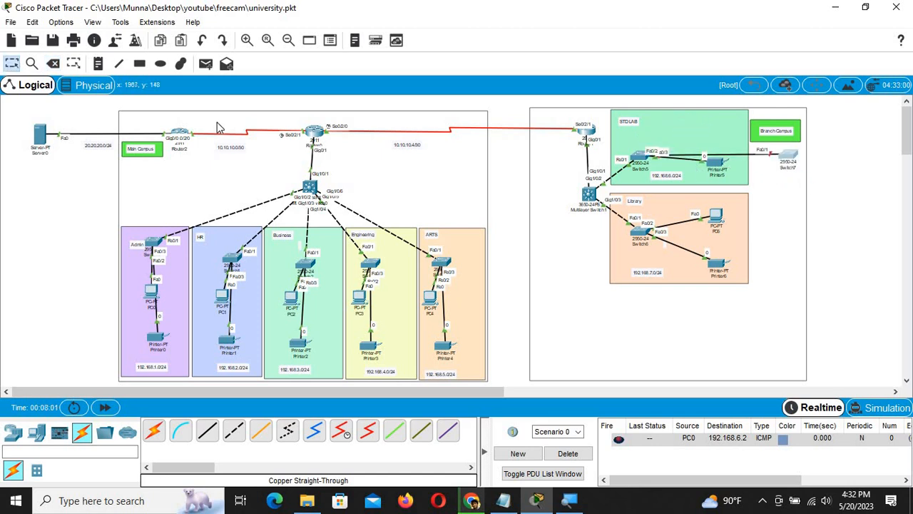
click(53, 63)
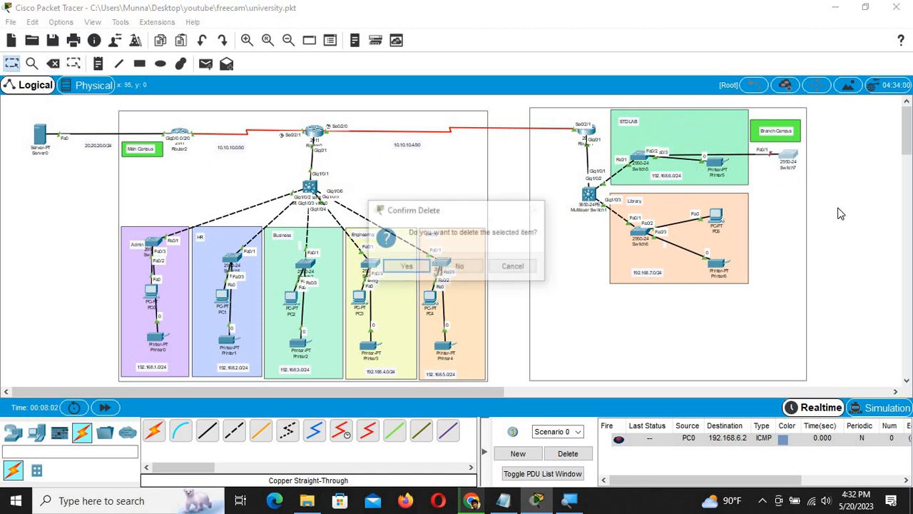
click(514, 266)
click(29, 215)
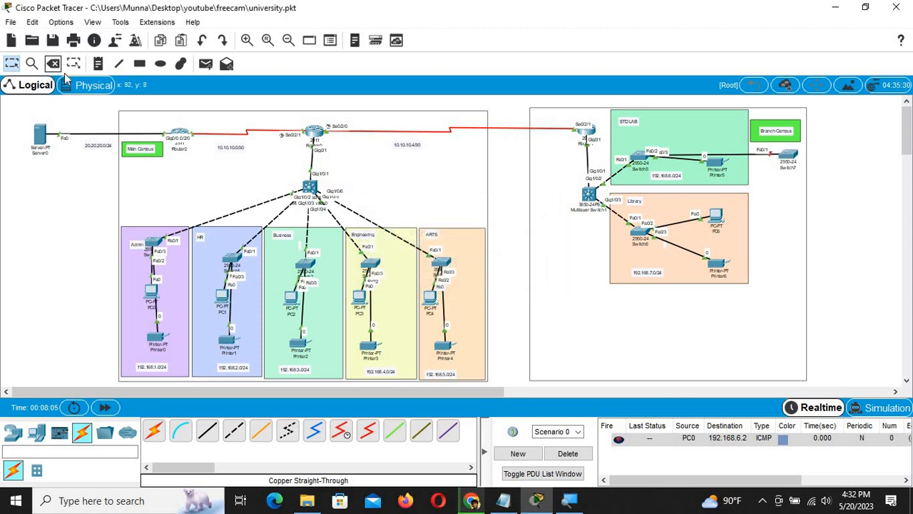
click(58, 66)
click(790, 157)
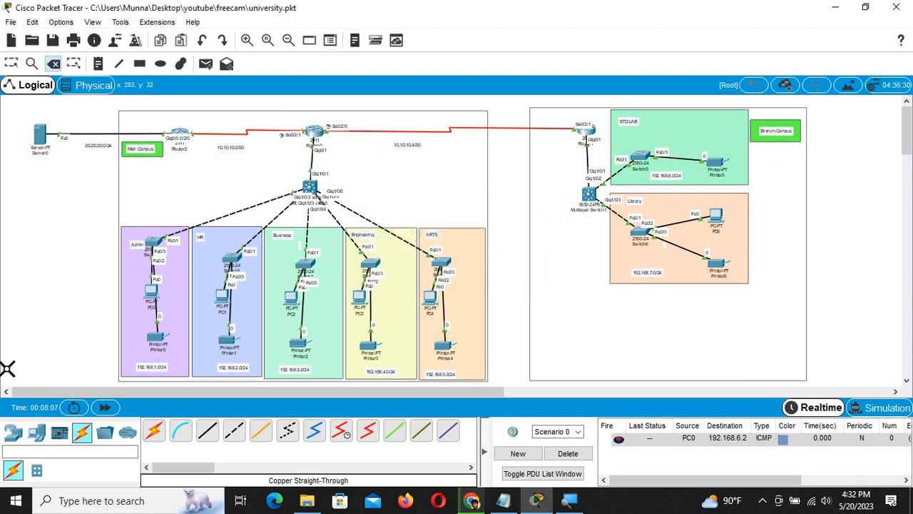
Add a new PC in the STDLAB area above Printer5
click(36, 433)
click(153, 430)
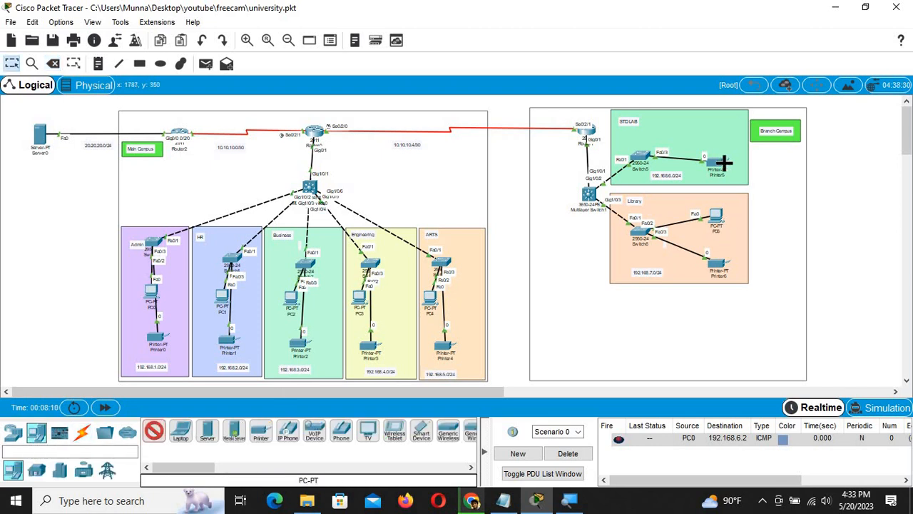
click(705, 135)
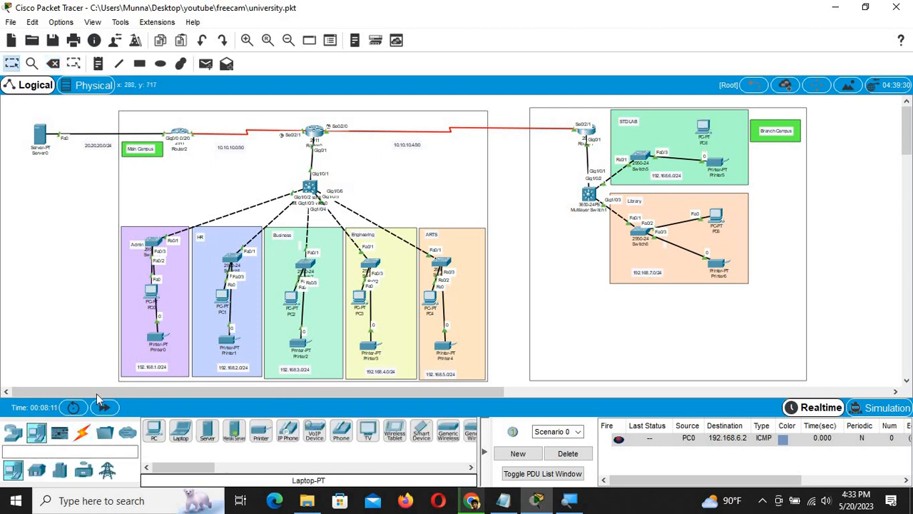
Connect Switch5's FastEthernet0/2 to the new STDLAB PC's FastEthernet0 with a copper straight-through cable
click(83, 432)
click(209, 432)
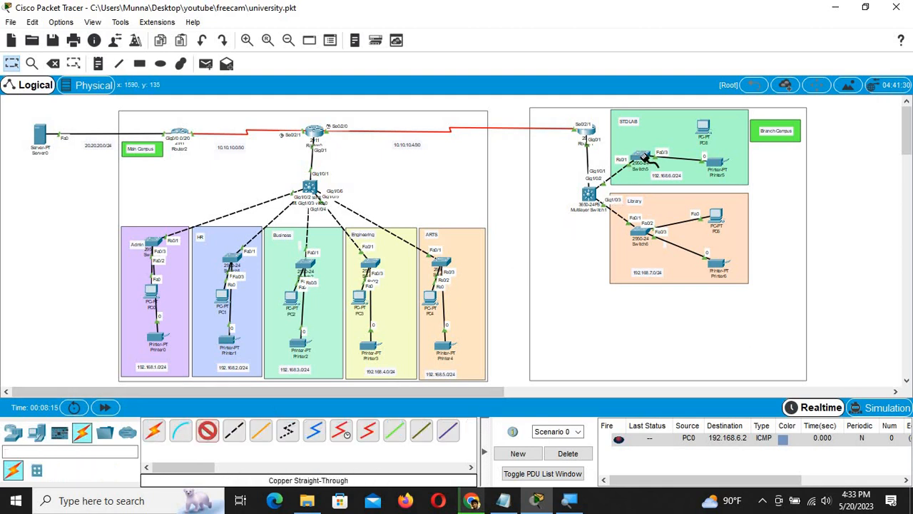
click(642, 159)
click(678, 175)
click(703, 131)
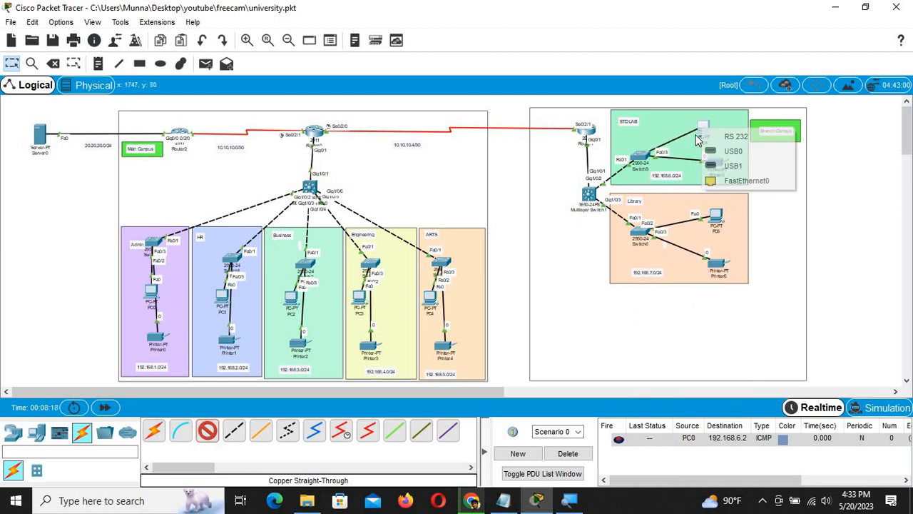
click(728, 182)
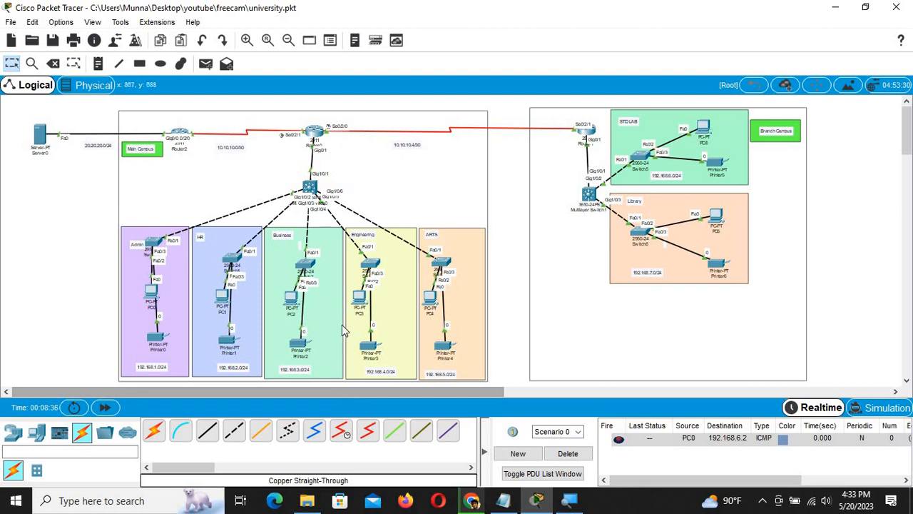
click(12, 64)
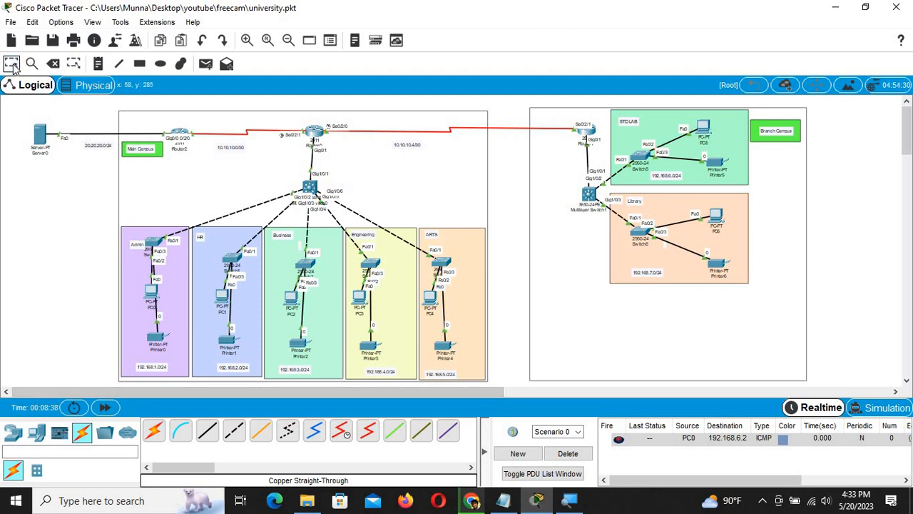